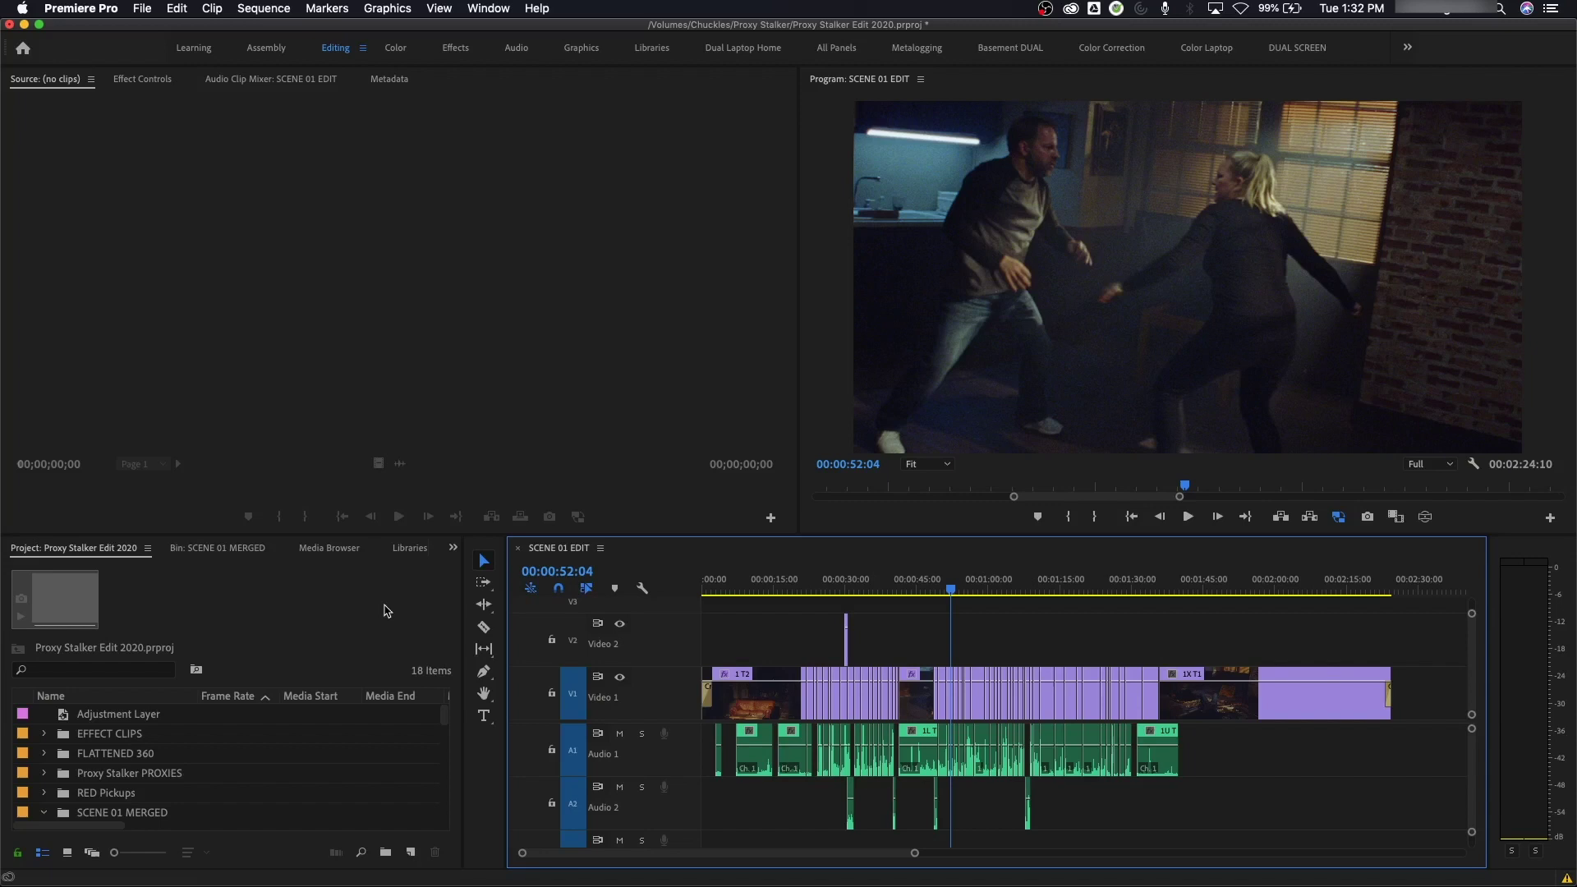
# Step: Move focus through the Project, Source Monitor, Timeline and Program Monitor panels, ending on the Timeline
pyautogui.click(296, 613)
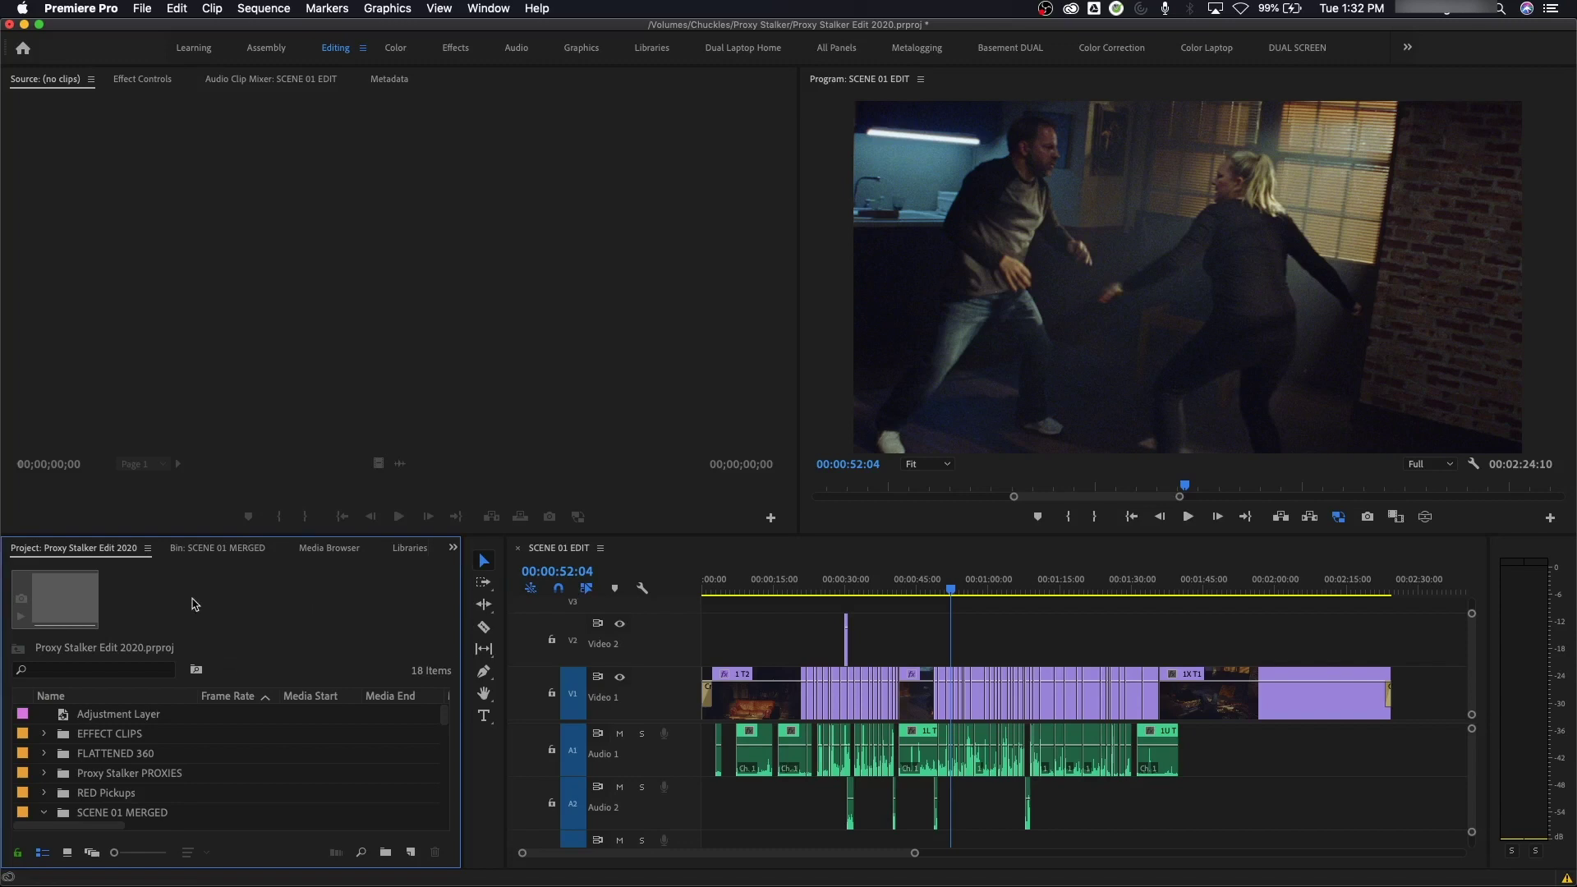
pyautogui.click(220, 528)
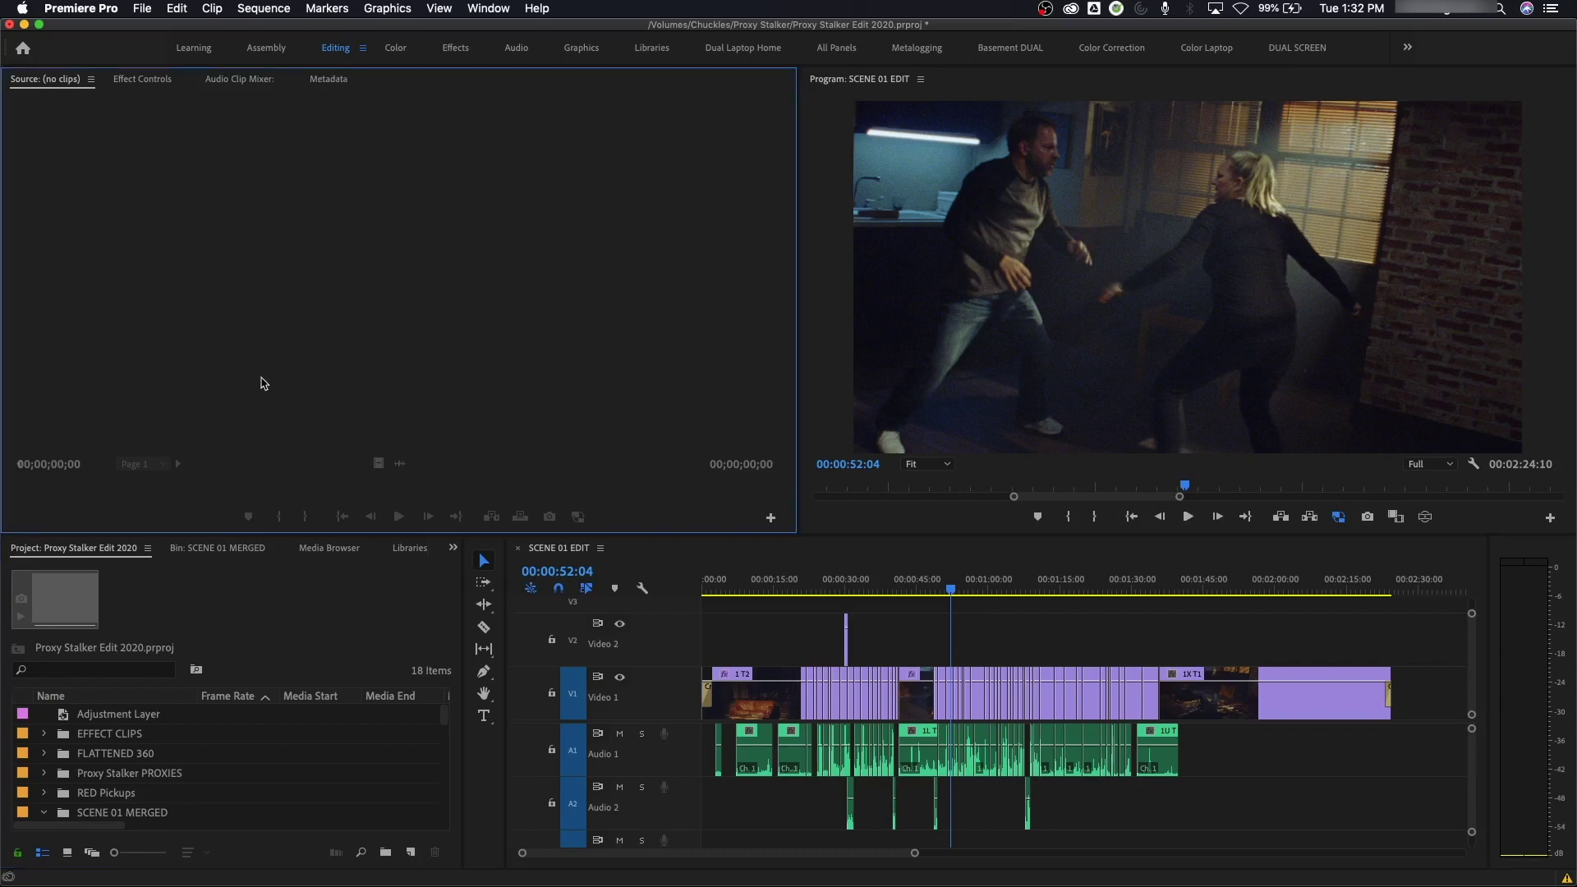
pyautogui.hotkey('shift', '3')
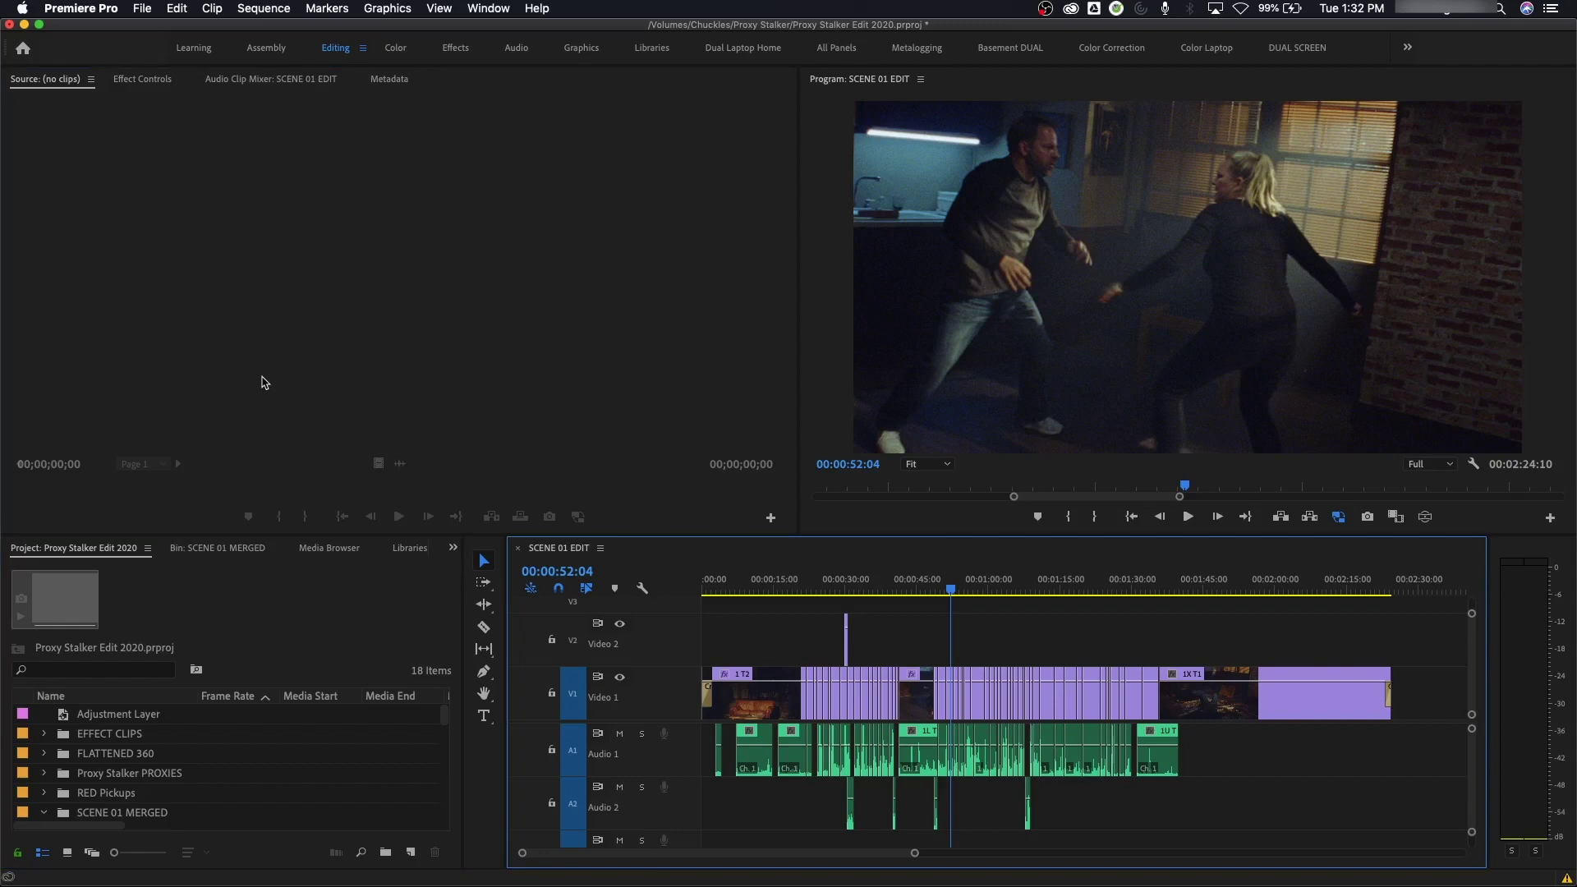
pyautogui.hotkey('shift', '4')
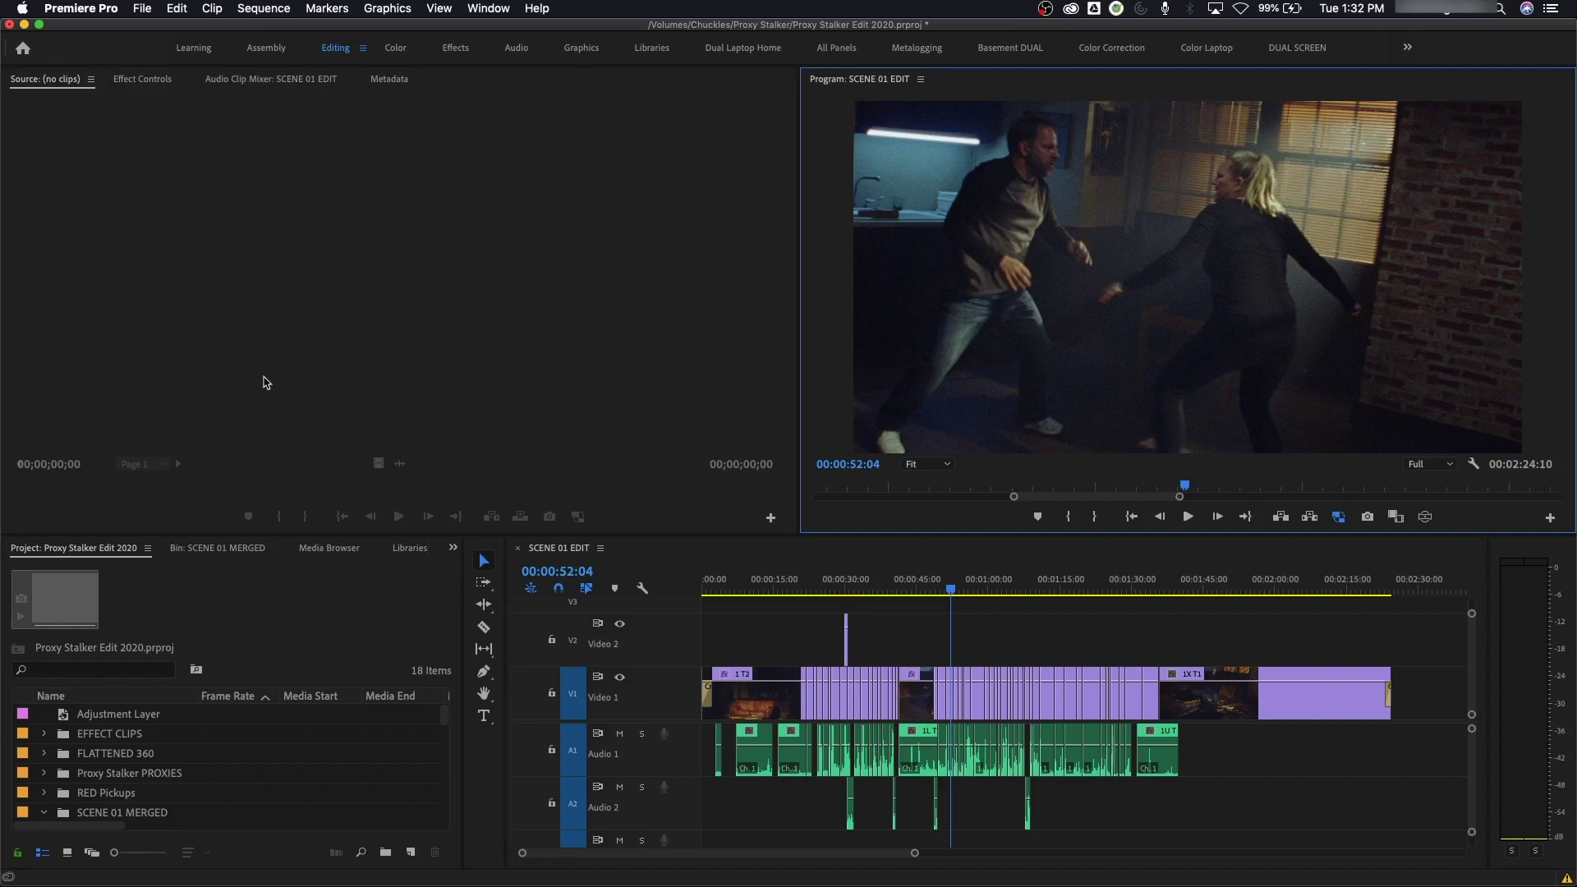
pyautogui.hotkey('shift', '3')
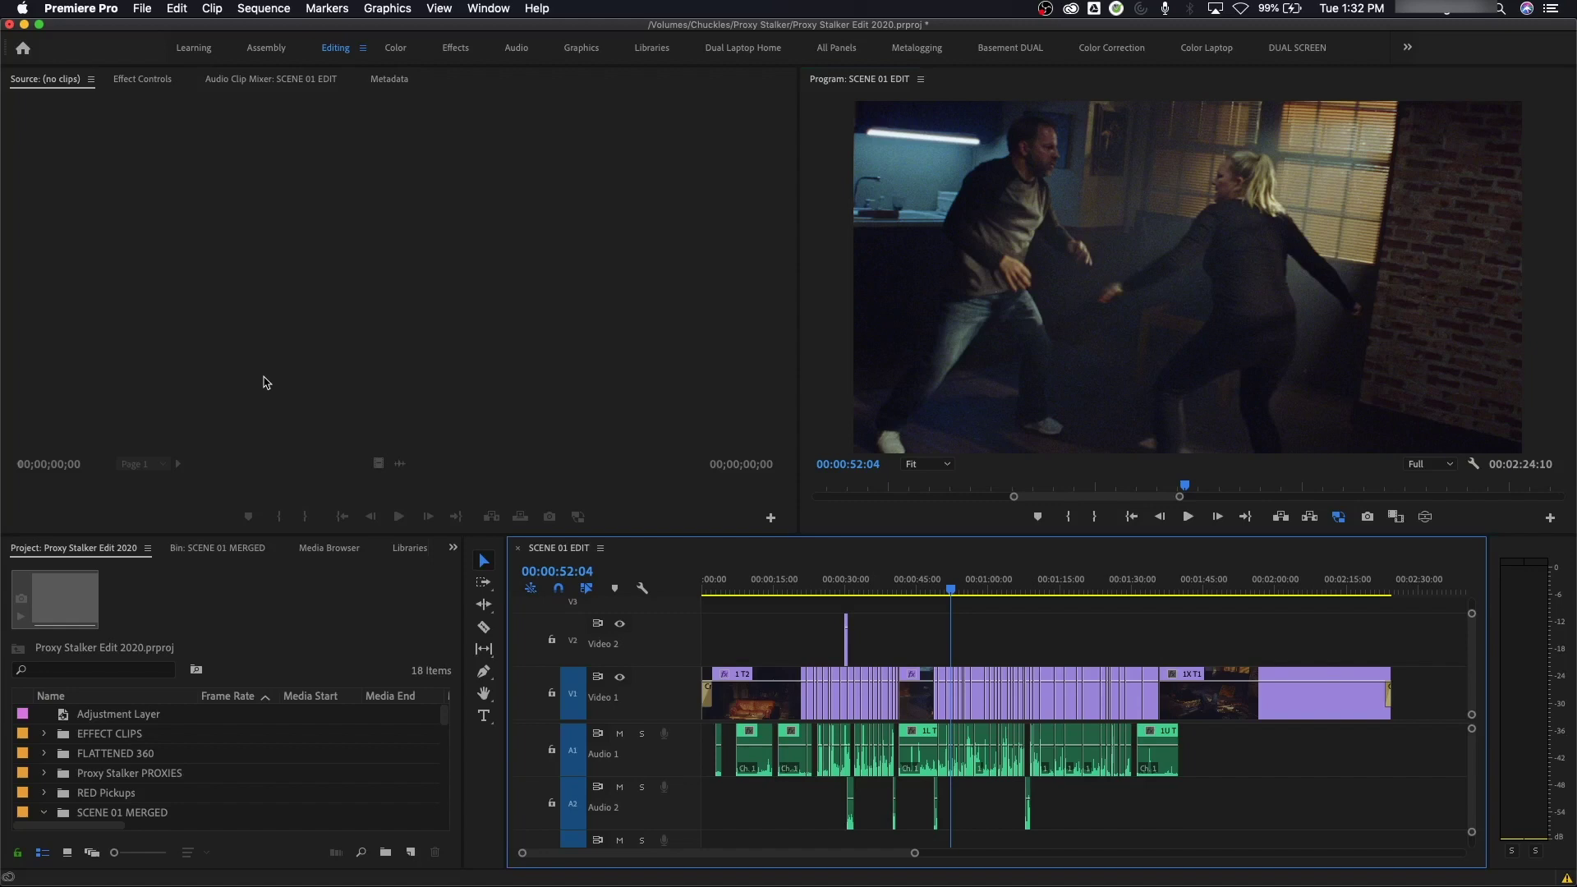
# Step: Open the timeline's options list and dismiss it twice without choosing anything
pyautogui.click(602, 548)
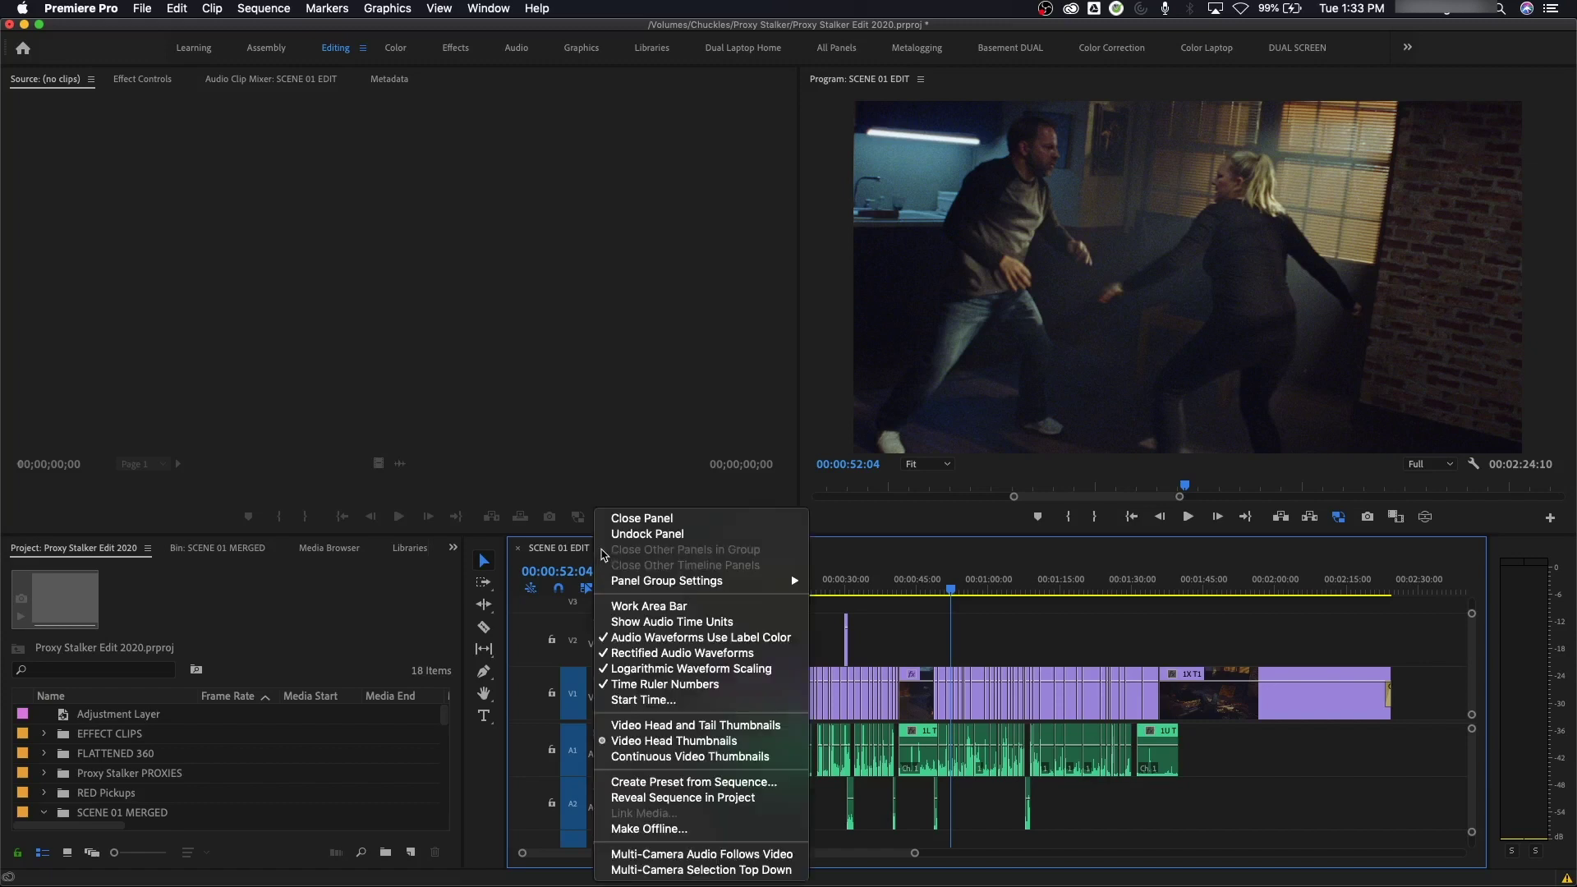
pyautogui.press('Escape')
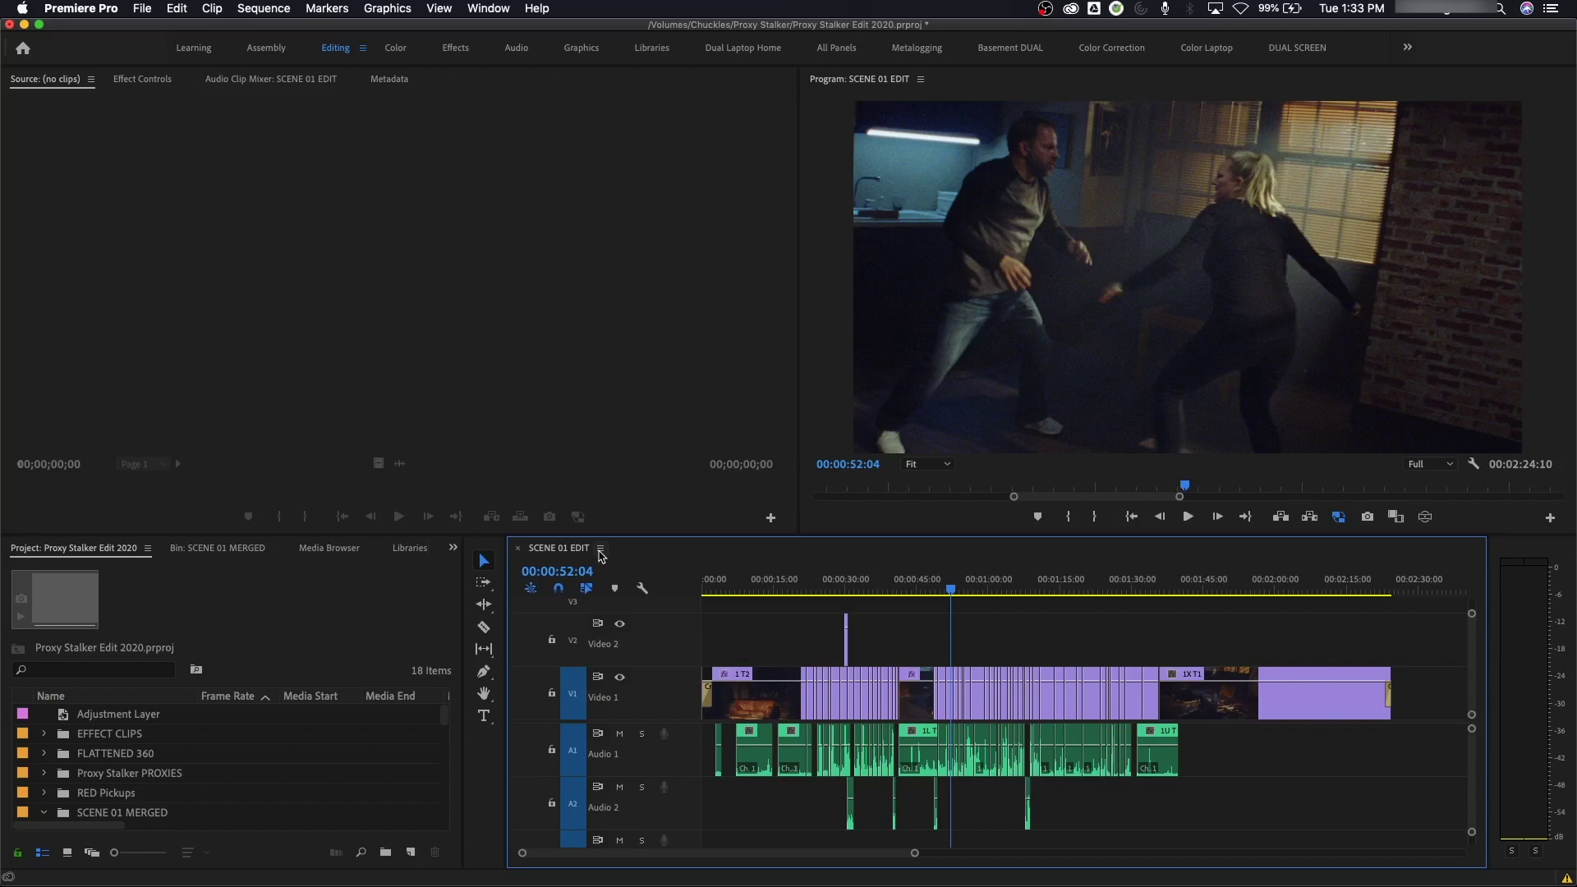
pyautogui.click(600, 549)
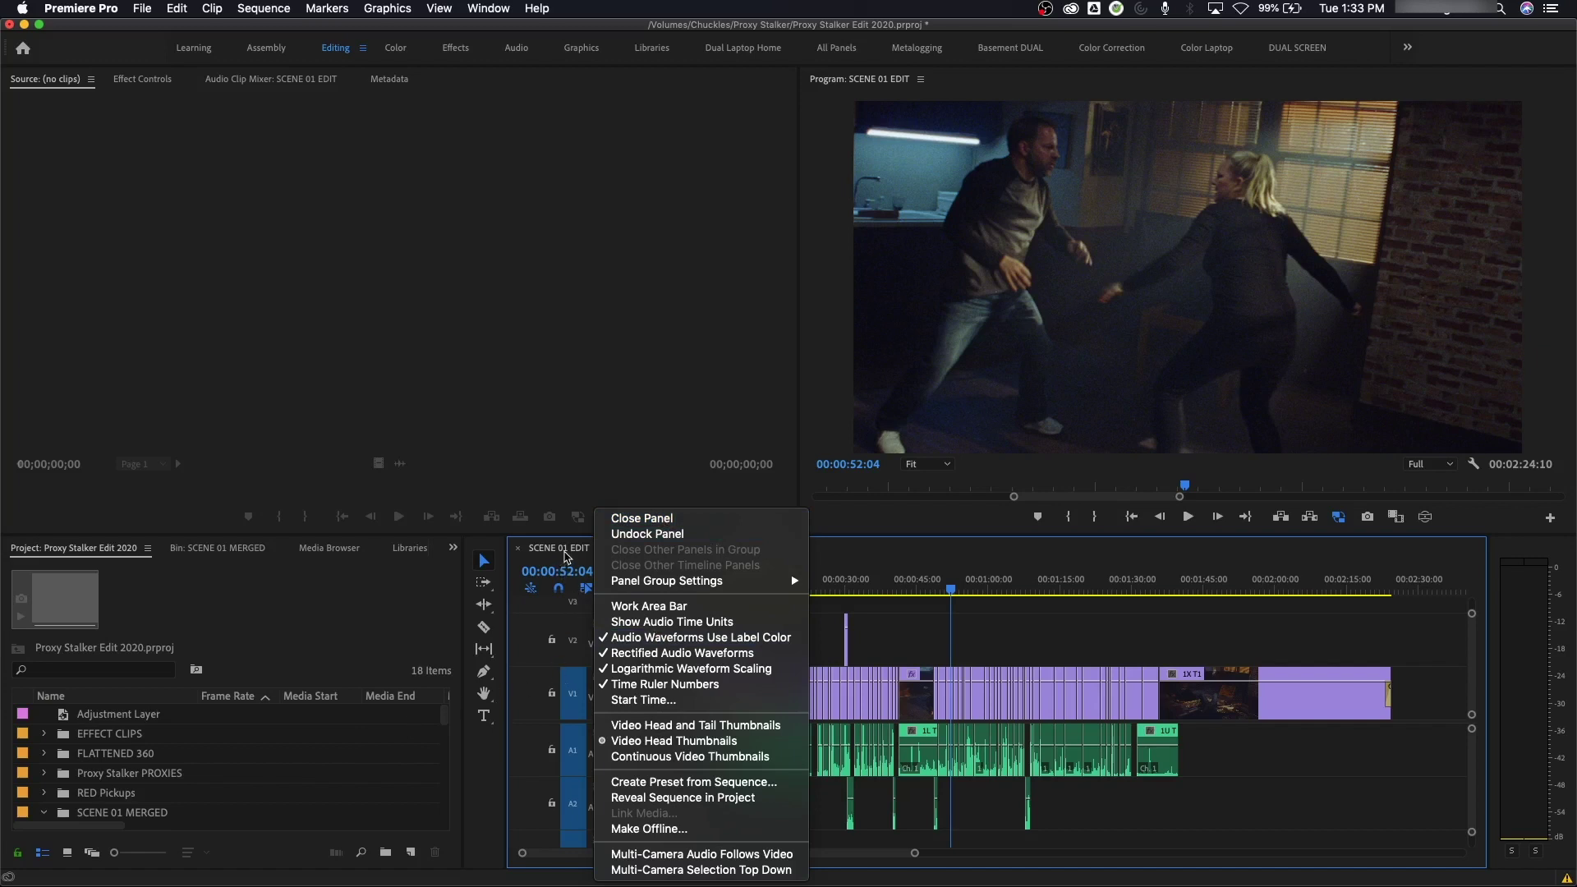
pyautogui.click(566, 558)
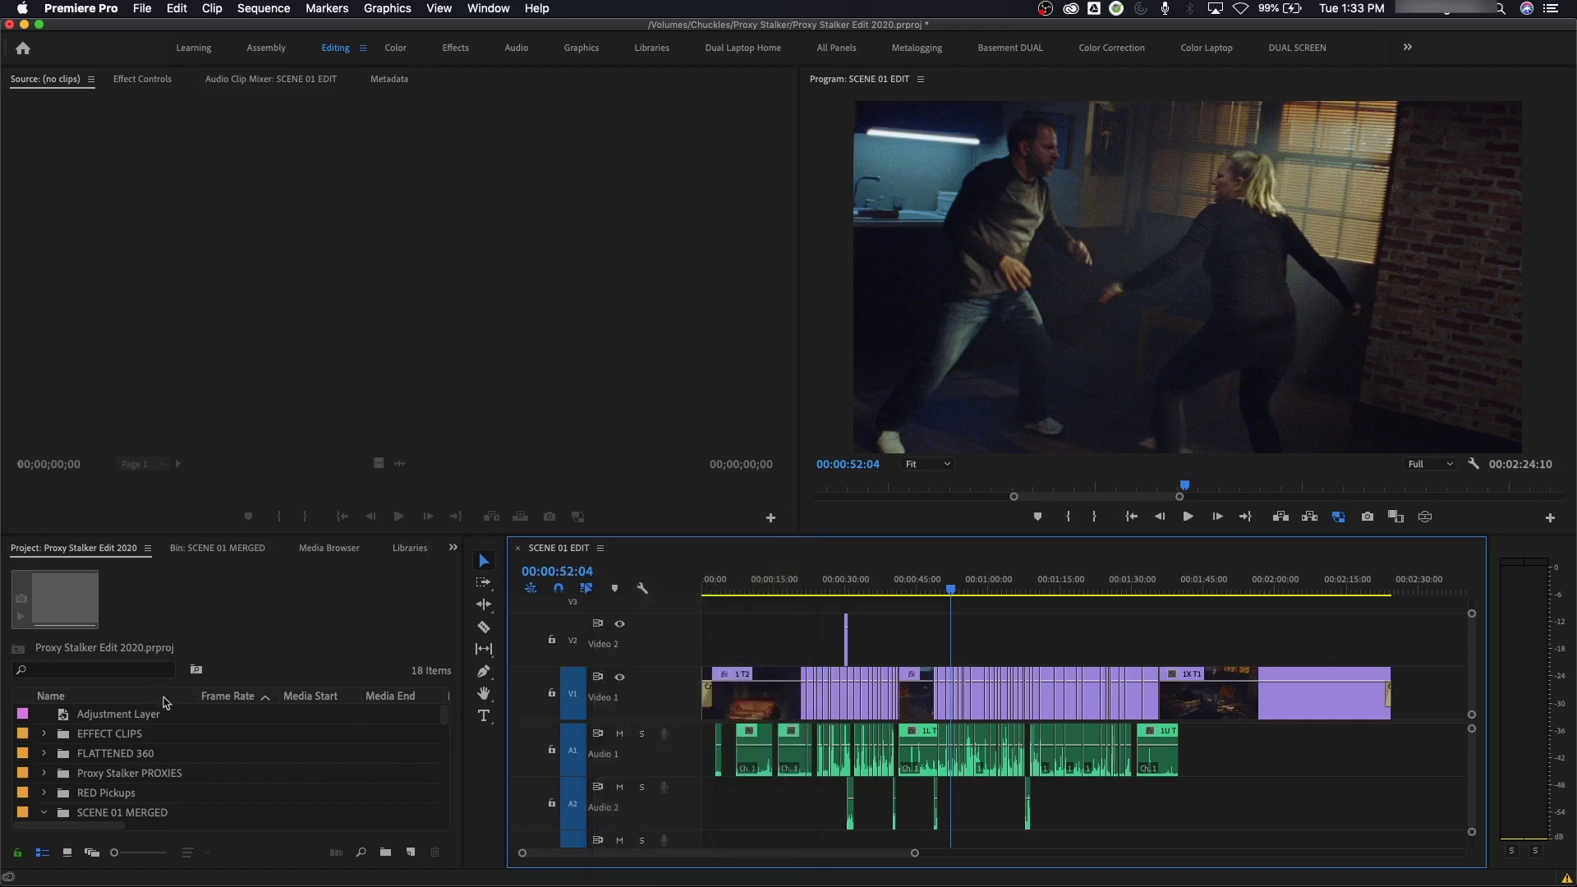
# Step: Search the project for 'sequence', open SCENE 01 EDIT with Effects and SCENE 01 FOOTAGE, and switch between their tabs
pyautogui.click(62, 669)
pyautogui.write('se')
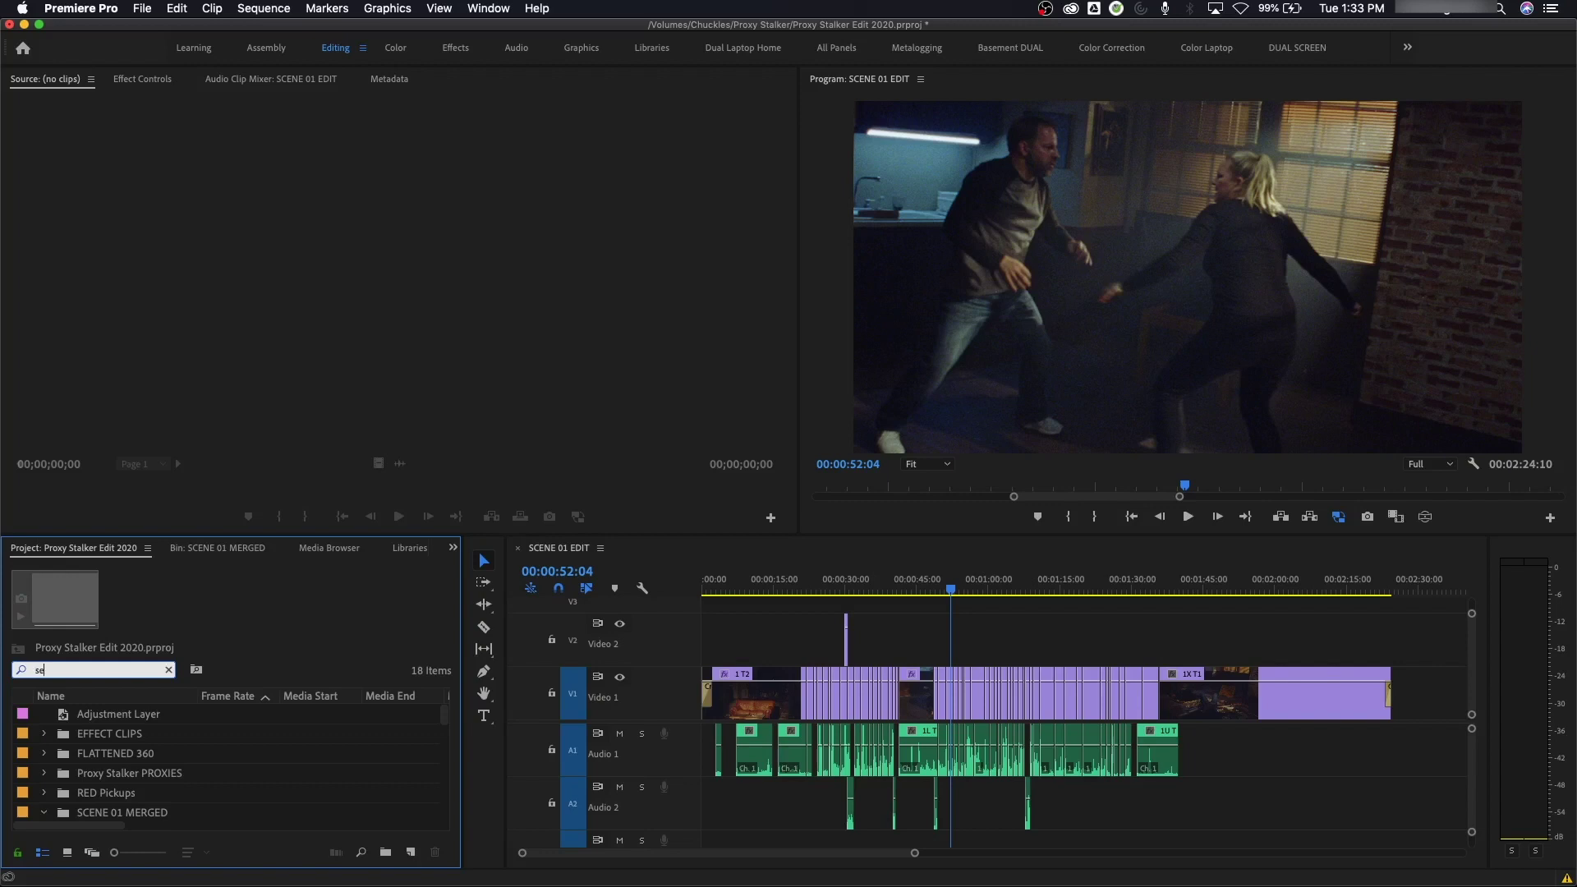
pyautogui.write('quence')
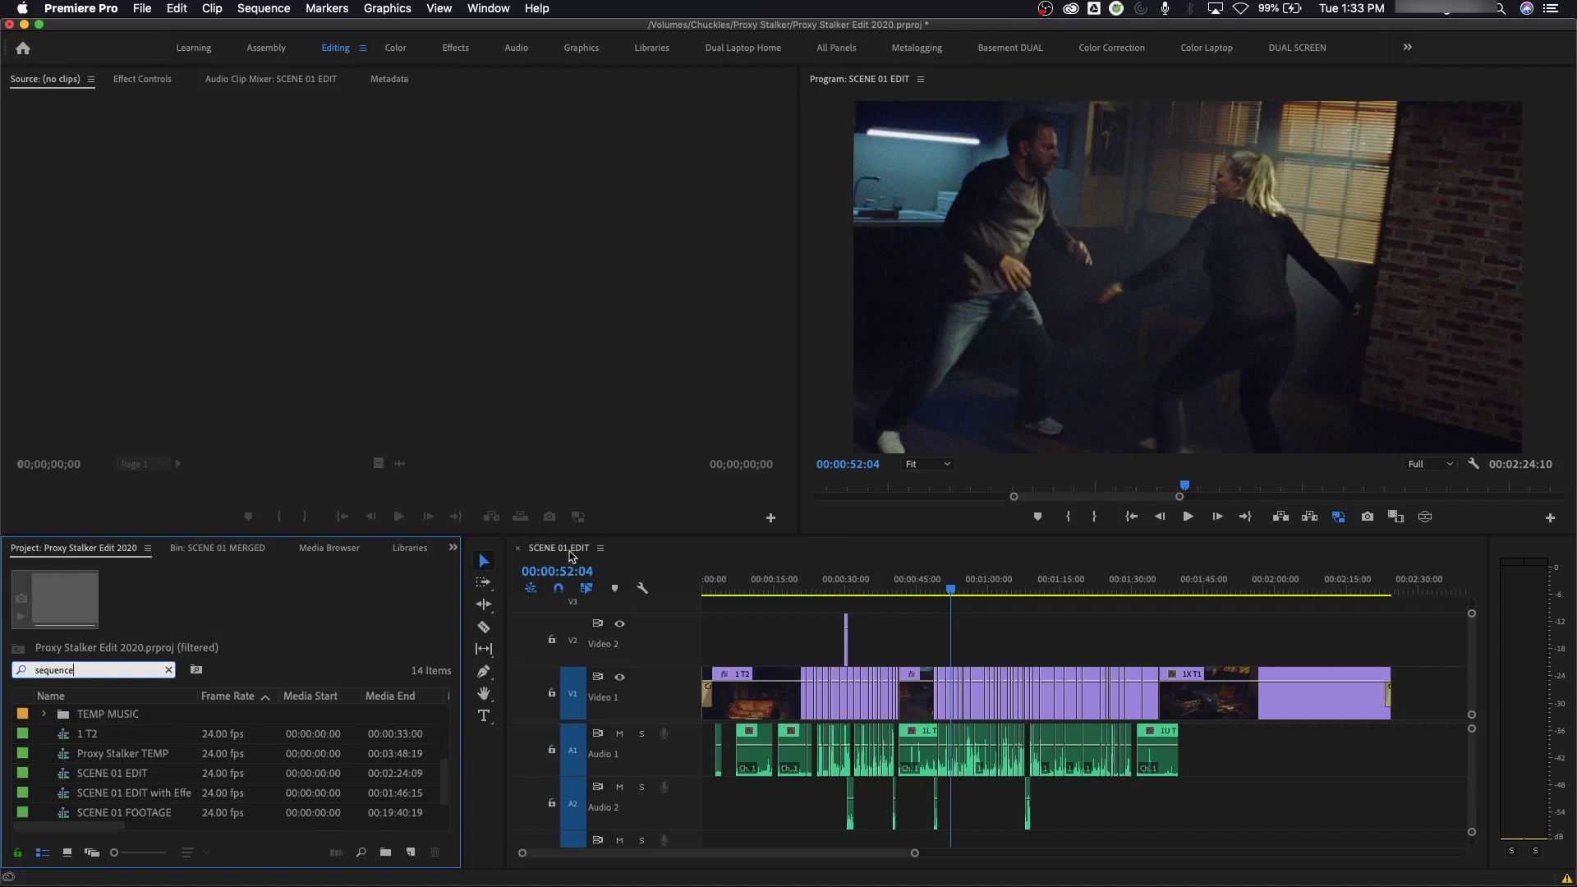
pyautogui.doubleClick(66, 799)
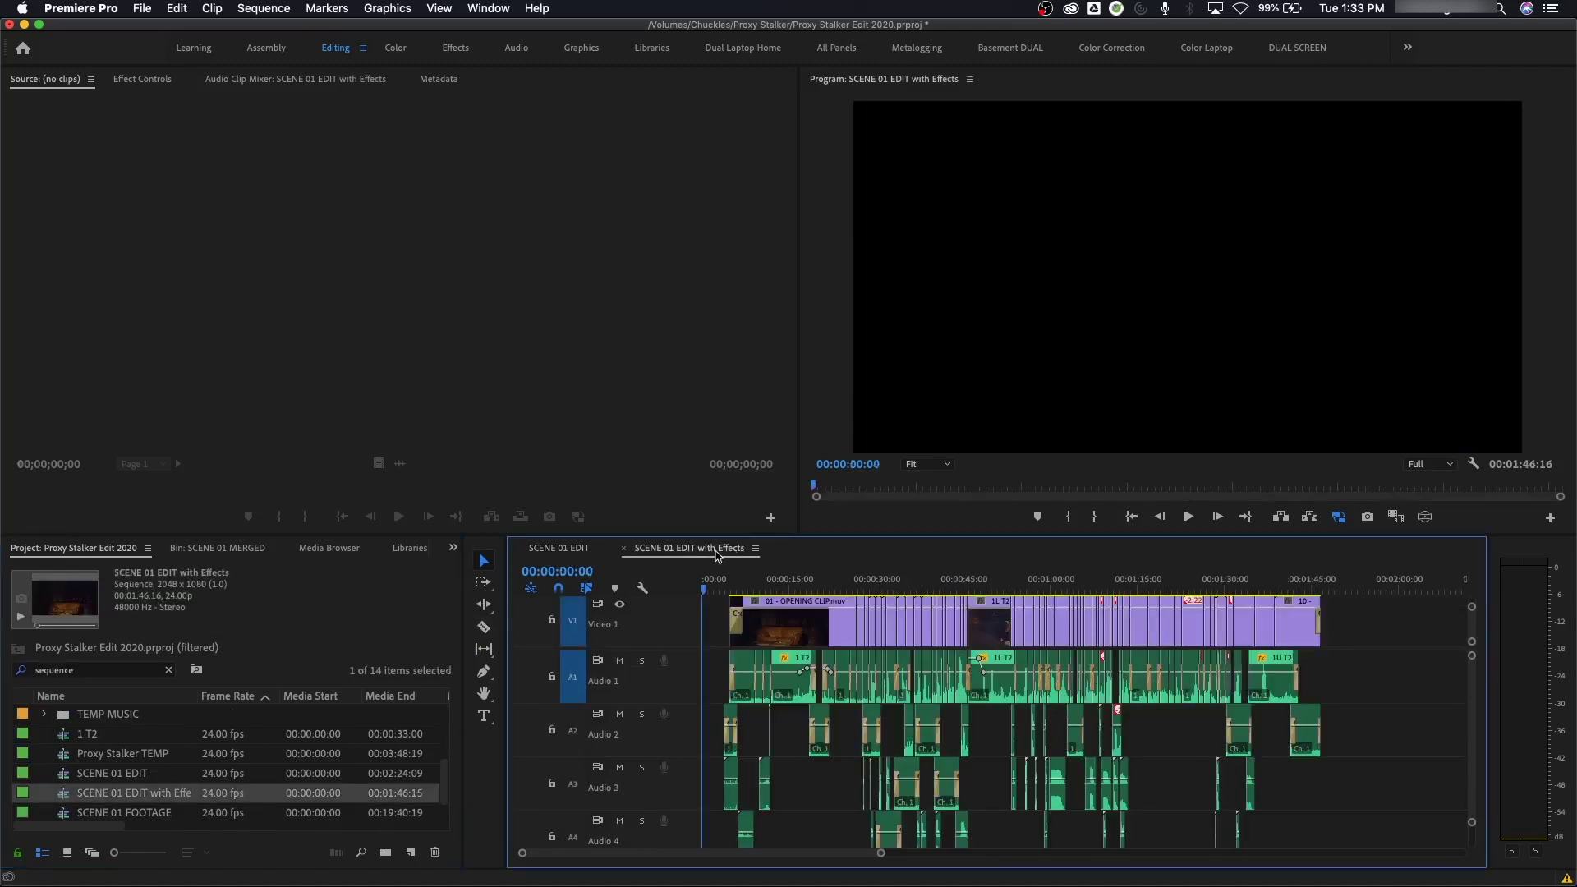
pyautogui.scroll(-2, 148, 796)
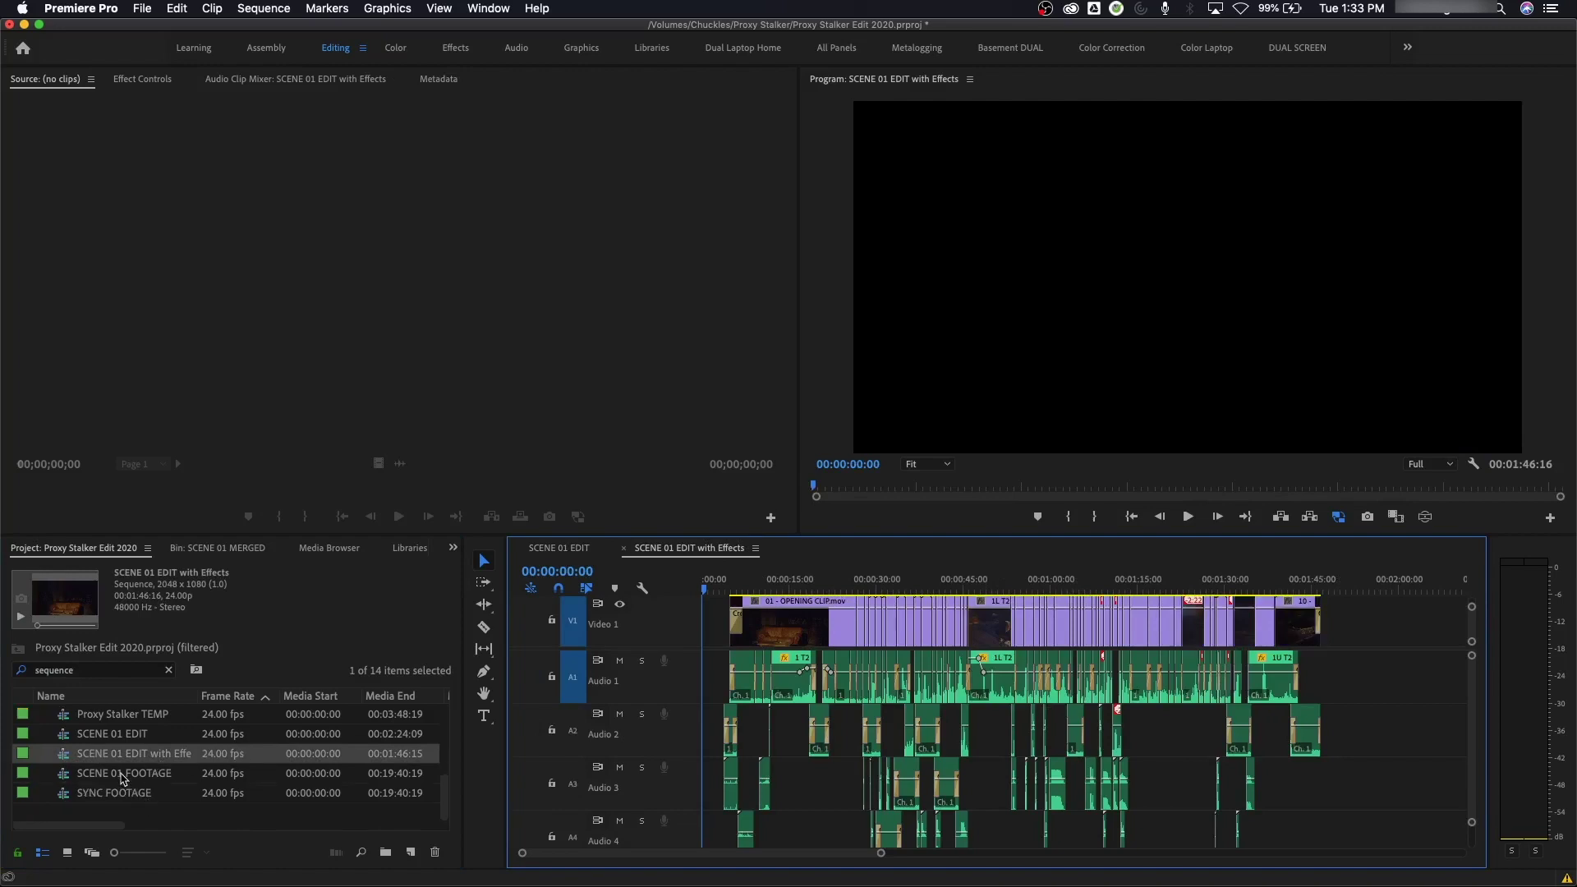
pyautogui.doubleClick(125, 775)
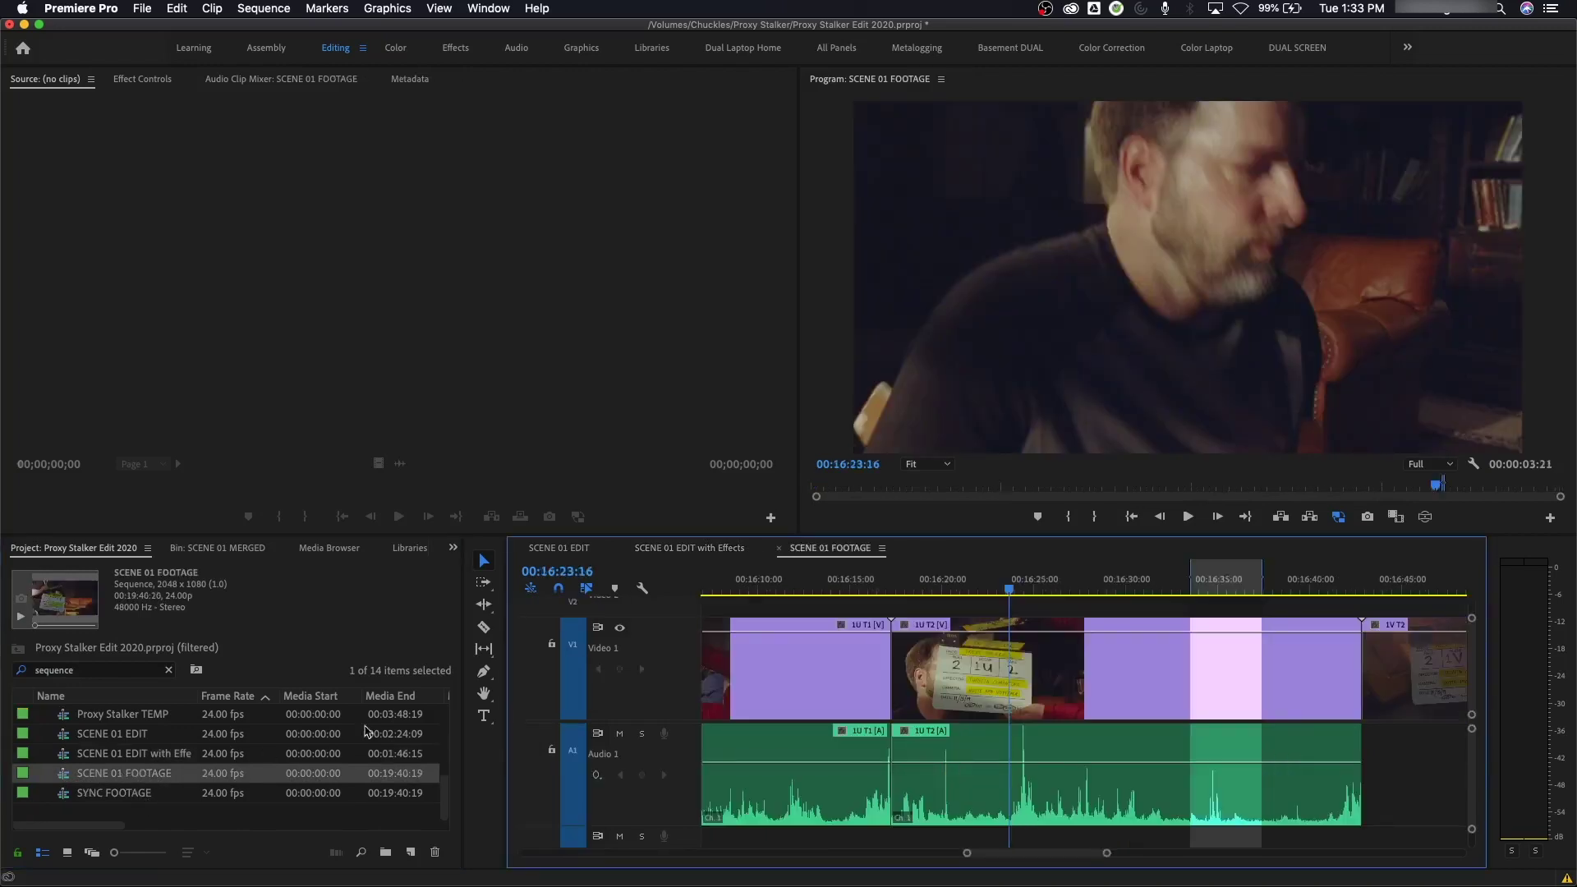
pyautogui.click(735, 555)
pyautogui.click(801, 555)
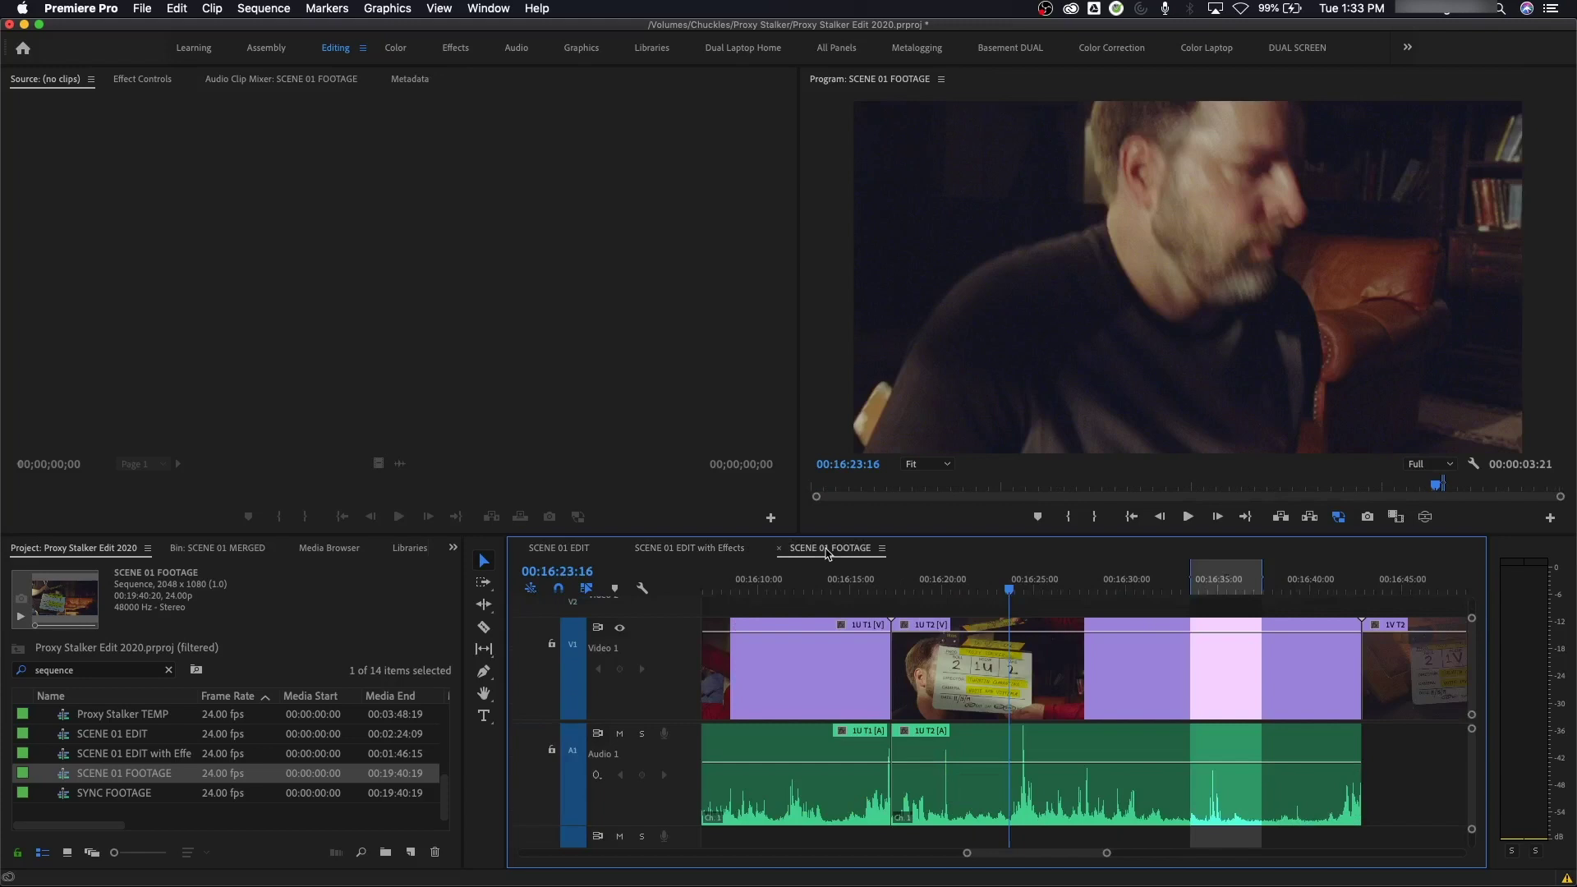
# Step: Switch between the open sequence tabs, cycling with Shift+3 until SCENE 01 FOOTAGE is active
pyautogui.click(631, 555)
pyautogui.click(578, 558)
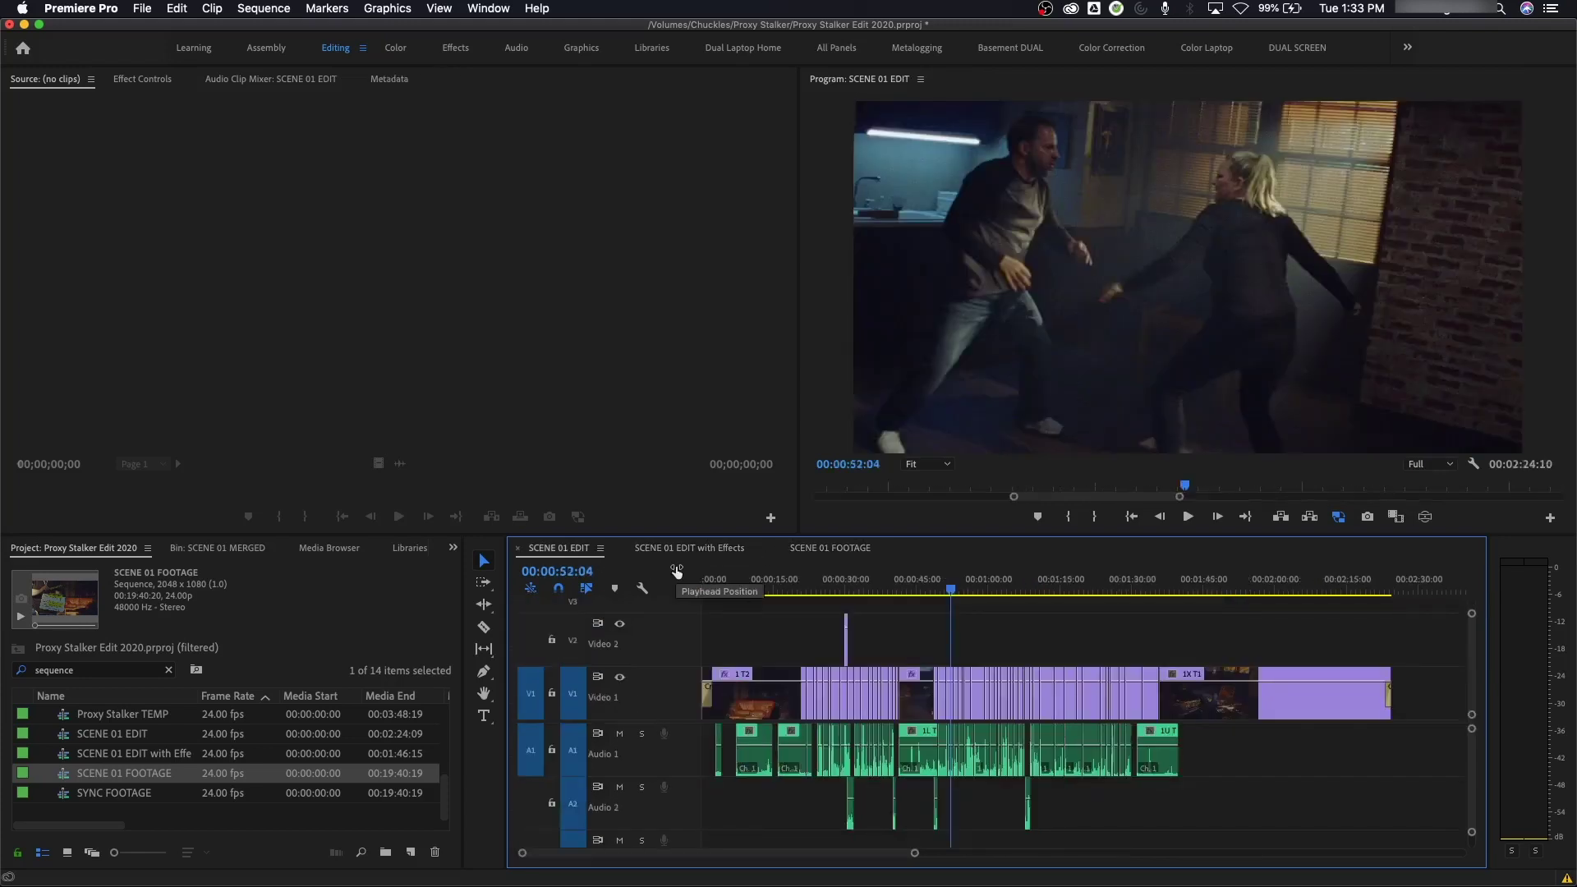
pyautogui.hotkey('shift', '.')
pyautogui.hotkey('shift', '.')
pyautogui.hotkey('shift', '.')
pyautogui.hotkey('shift', '.')
pyautogui.hotkey('shift', '.')
pyautogui.hotkey('shift', '.')
pyautogui.hotkey('shift', '.')
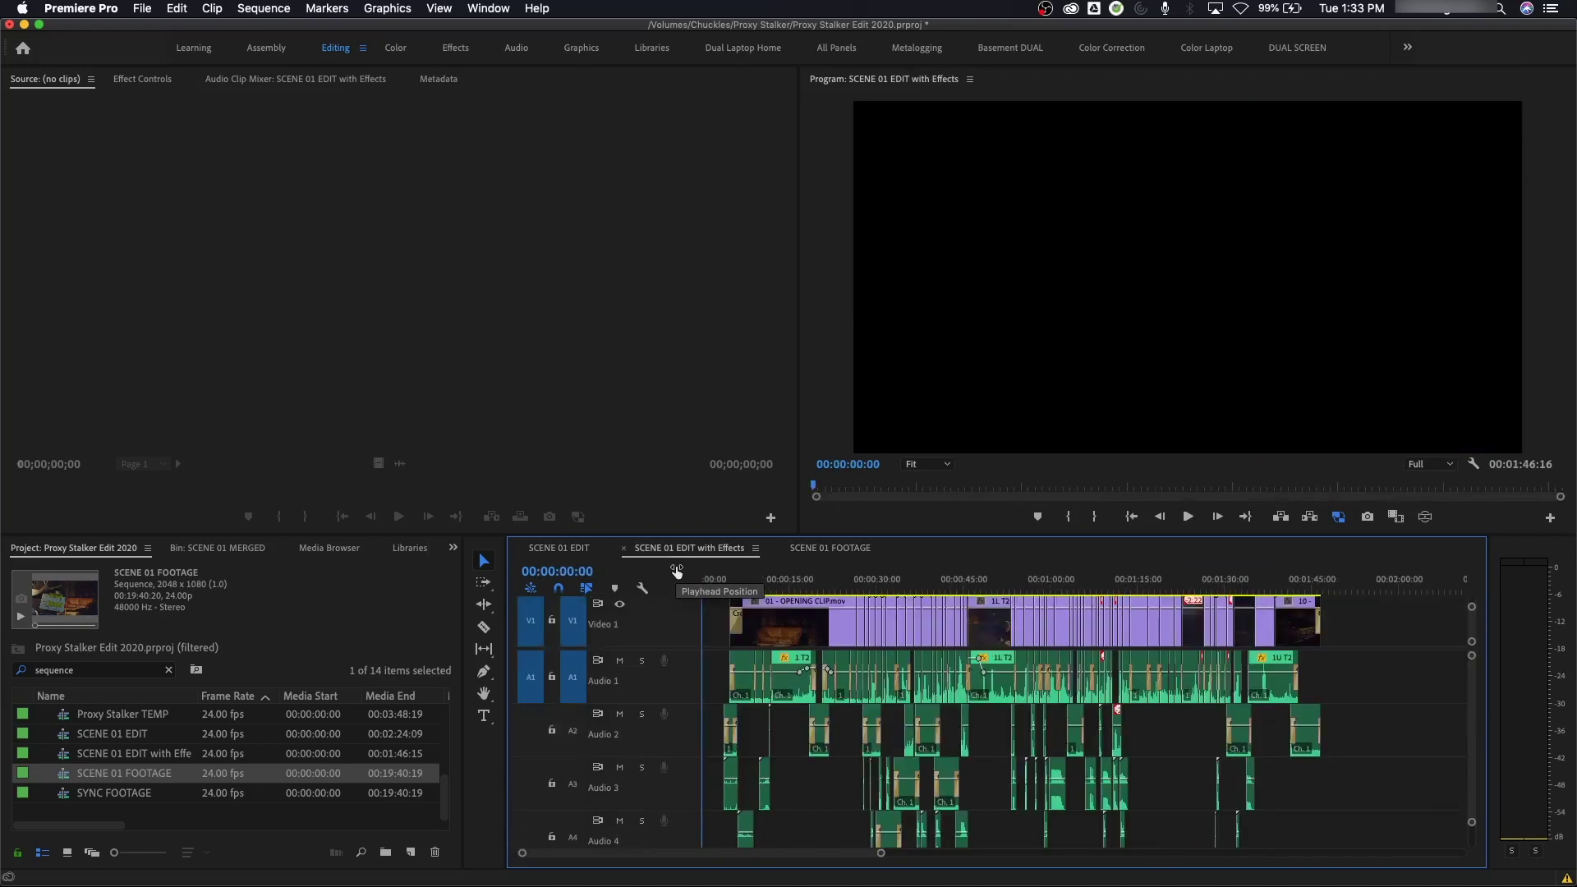
pyautogui.hotkey('shift', '.')
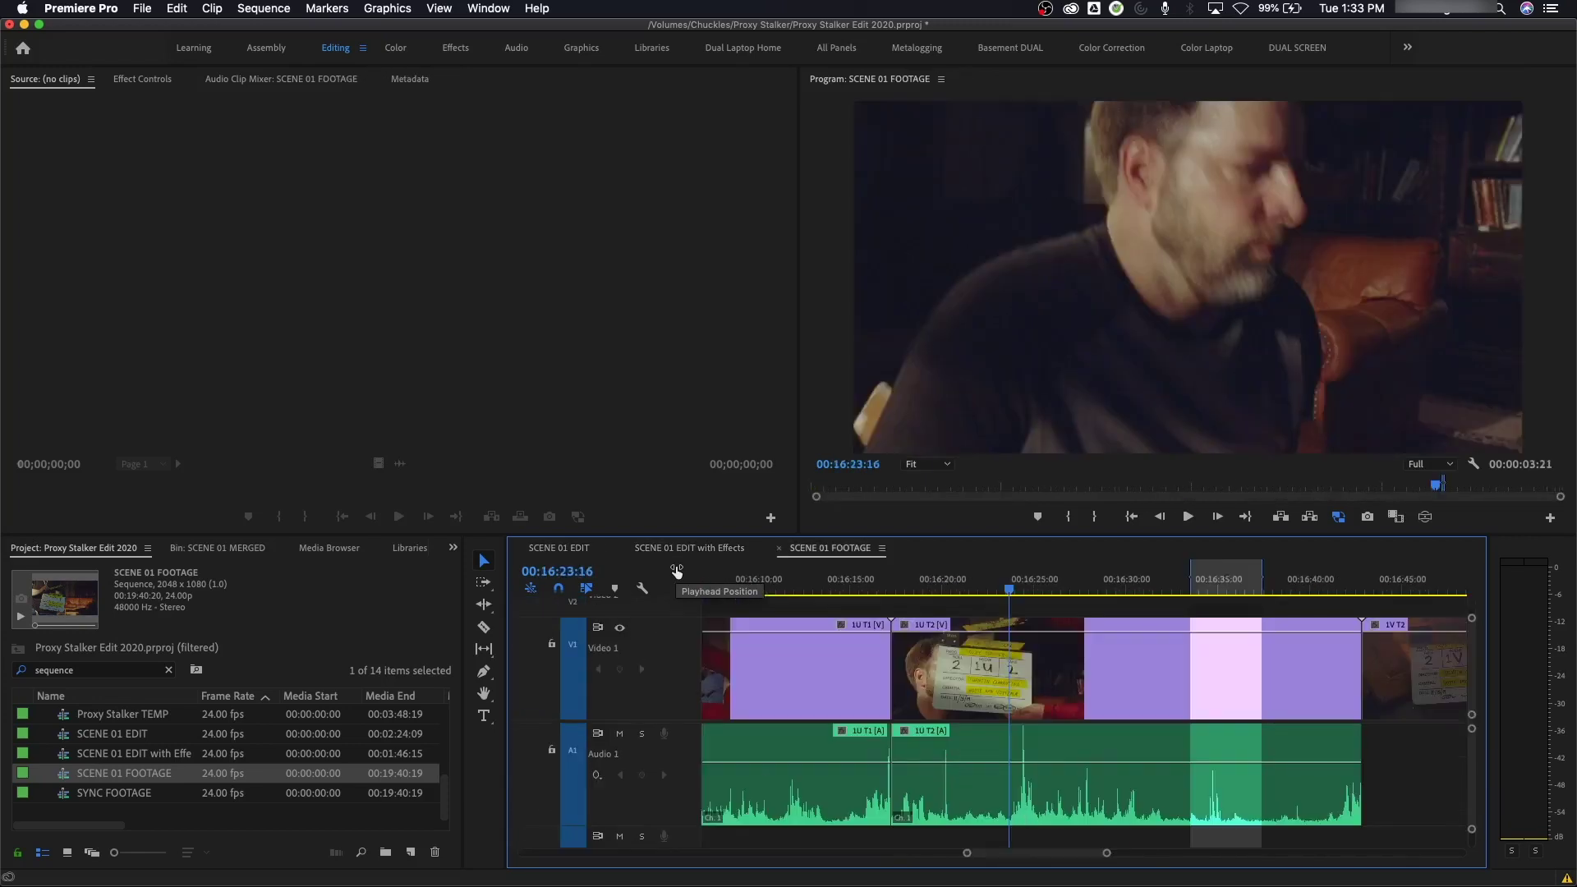
# Step: Close SCENE 01 FOOTAGE via Close Panel, then SCENE 01 EDIT with Effects and SCENE 01 EDIT with Cmd+W
pyautogui.click(885, 551)
pyautogui.click(903, 514)
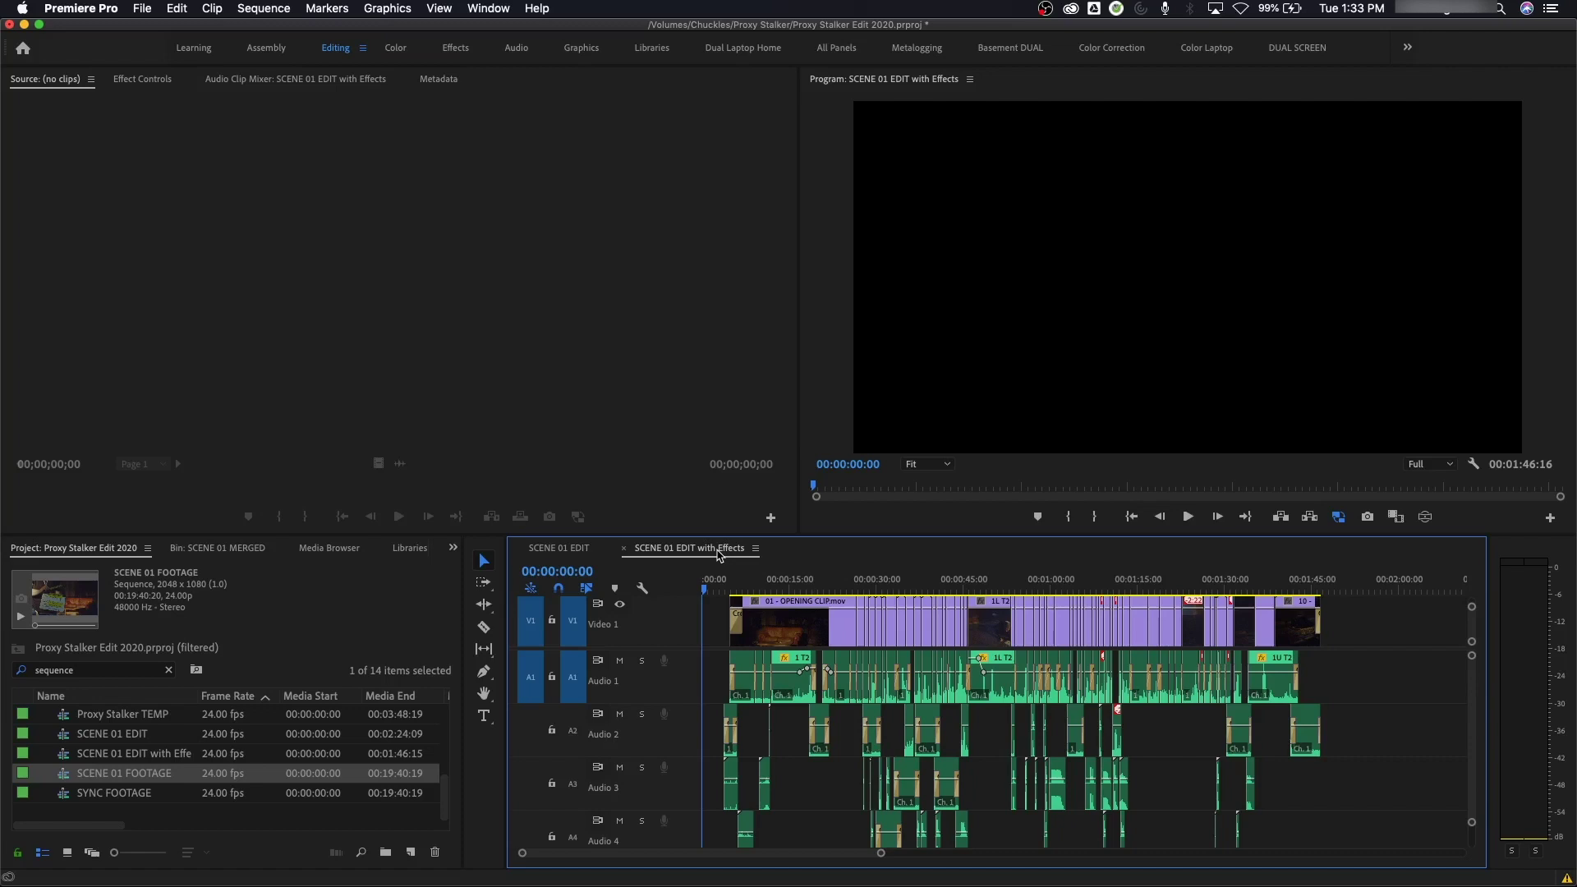
pyautogui.press('super+w')
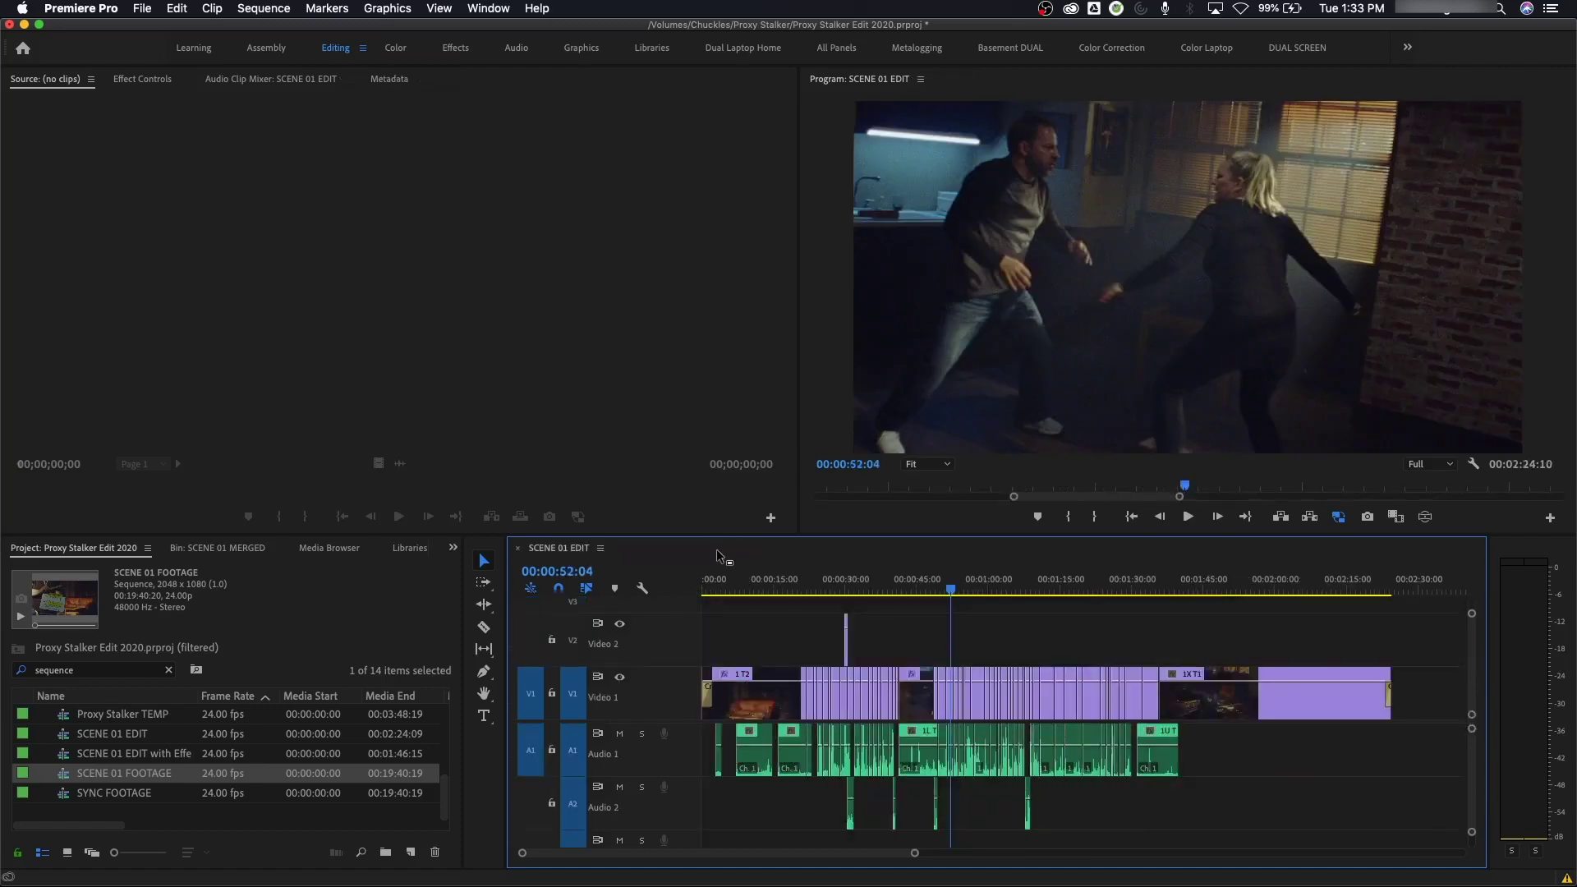
pyautogui.press('super+w')
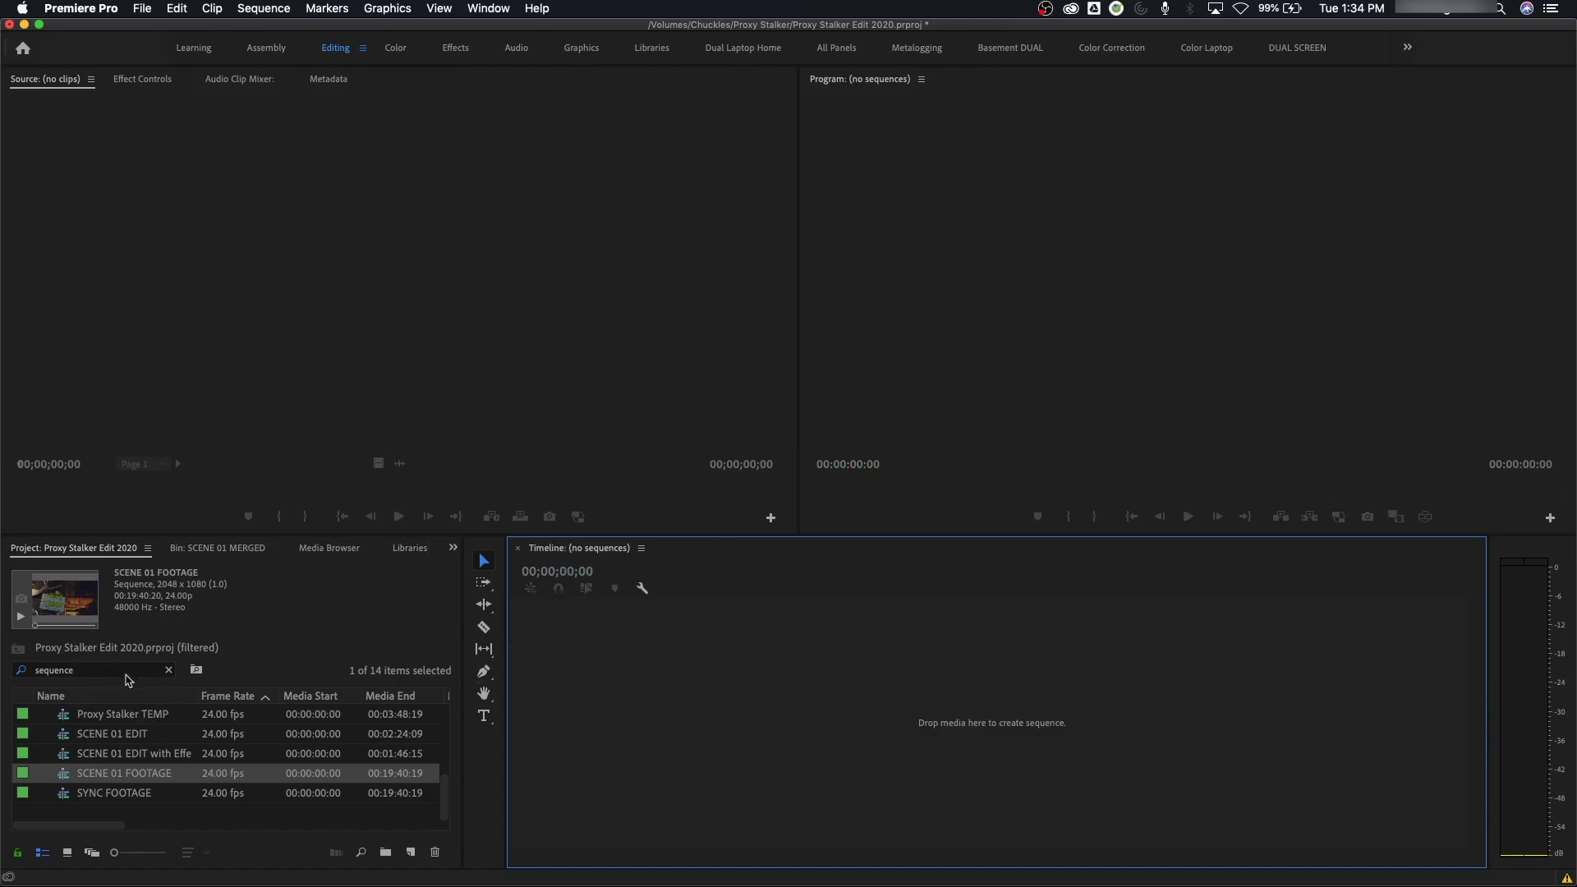
# Step: Clear the Project search, maximize the Project panel and collapse the film sound clips folder
pyautogui.click(170, 672)
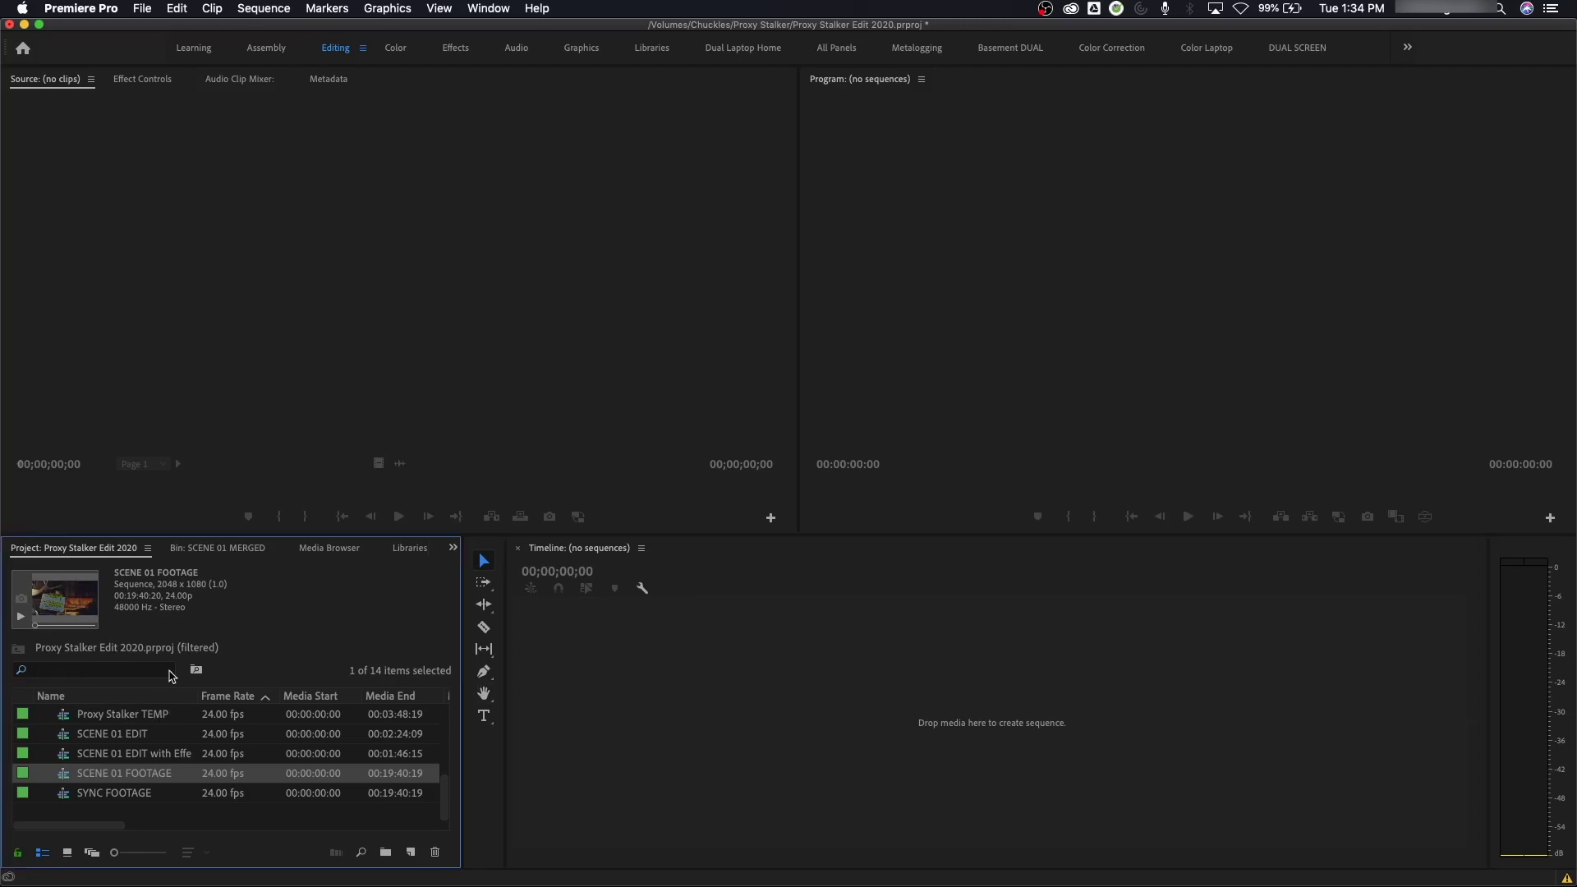
pyautogui.press('`')
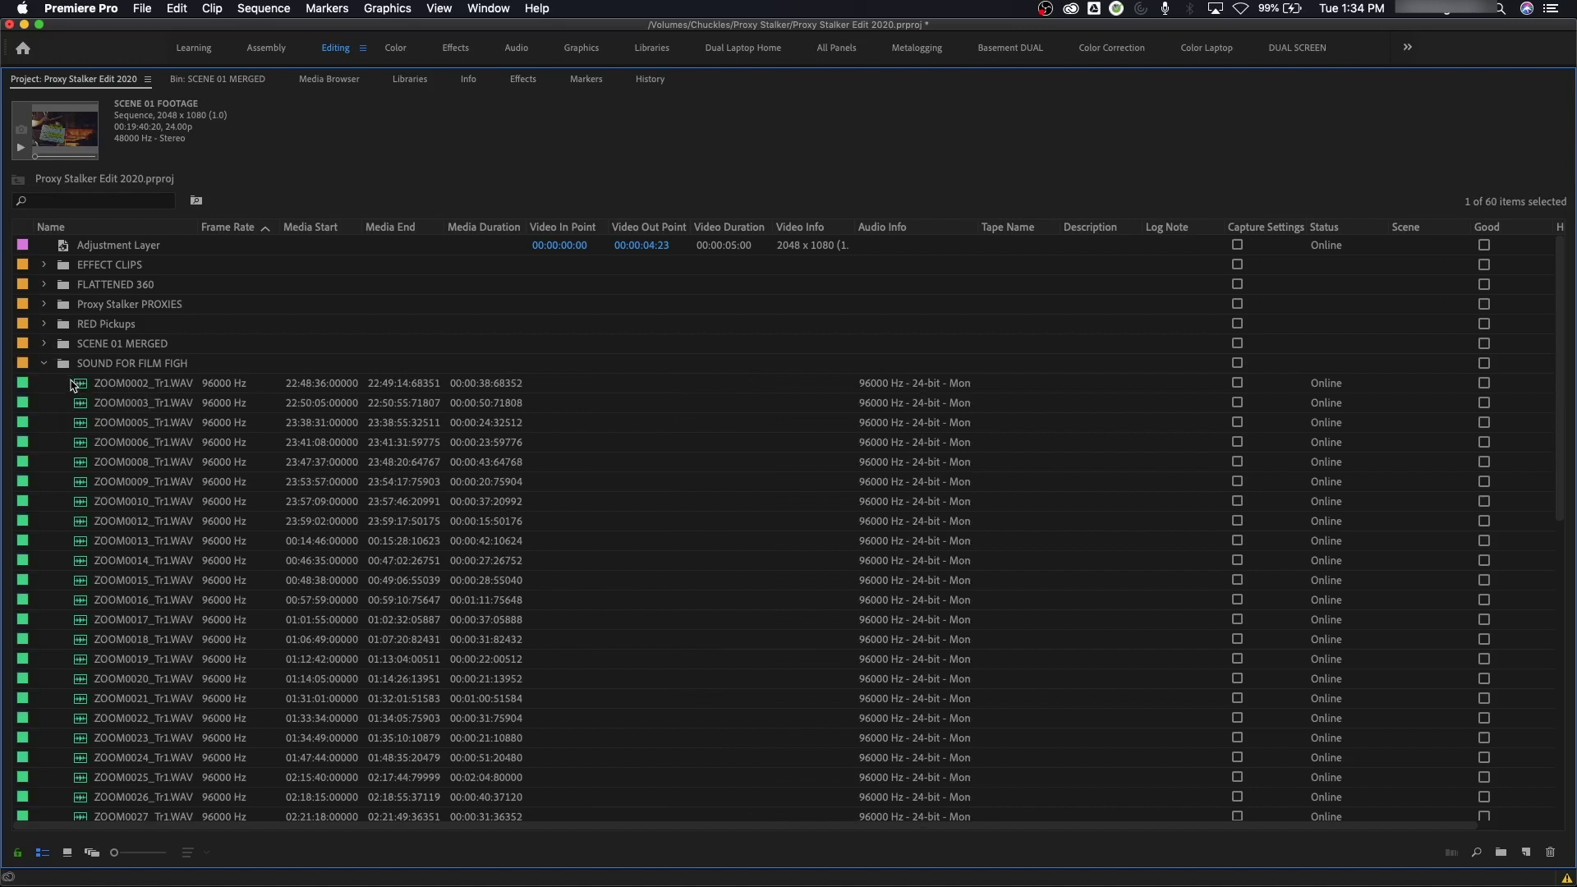
pyautogui.click(43, 363)
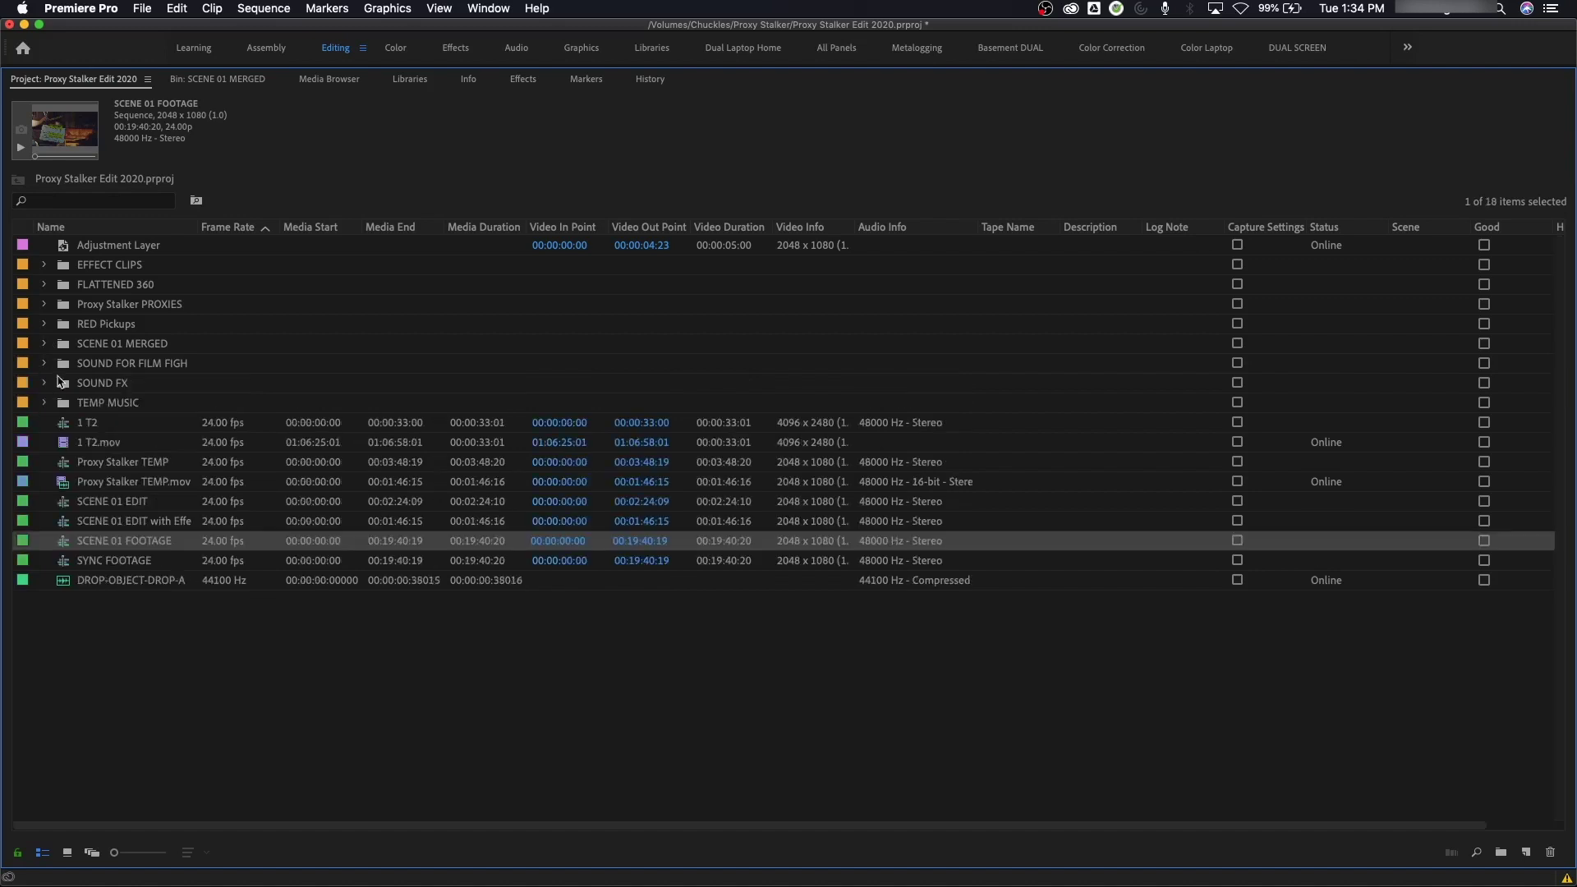
pyautogui.click(60, 595)
# Step: Select the SCENE 01 EDIT sequence, restore the editing layout and focus the timeline
pyautogui.click(69, 544)
pyautogui.click(74, 503)
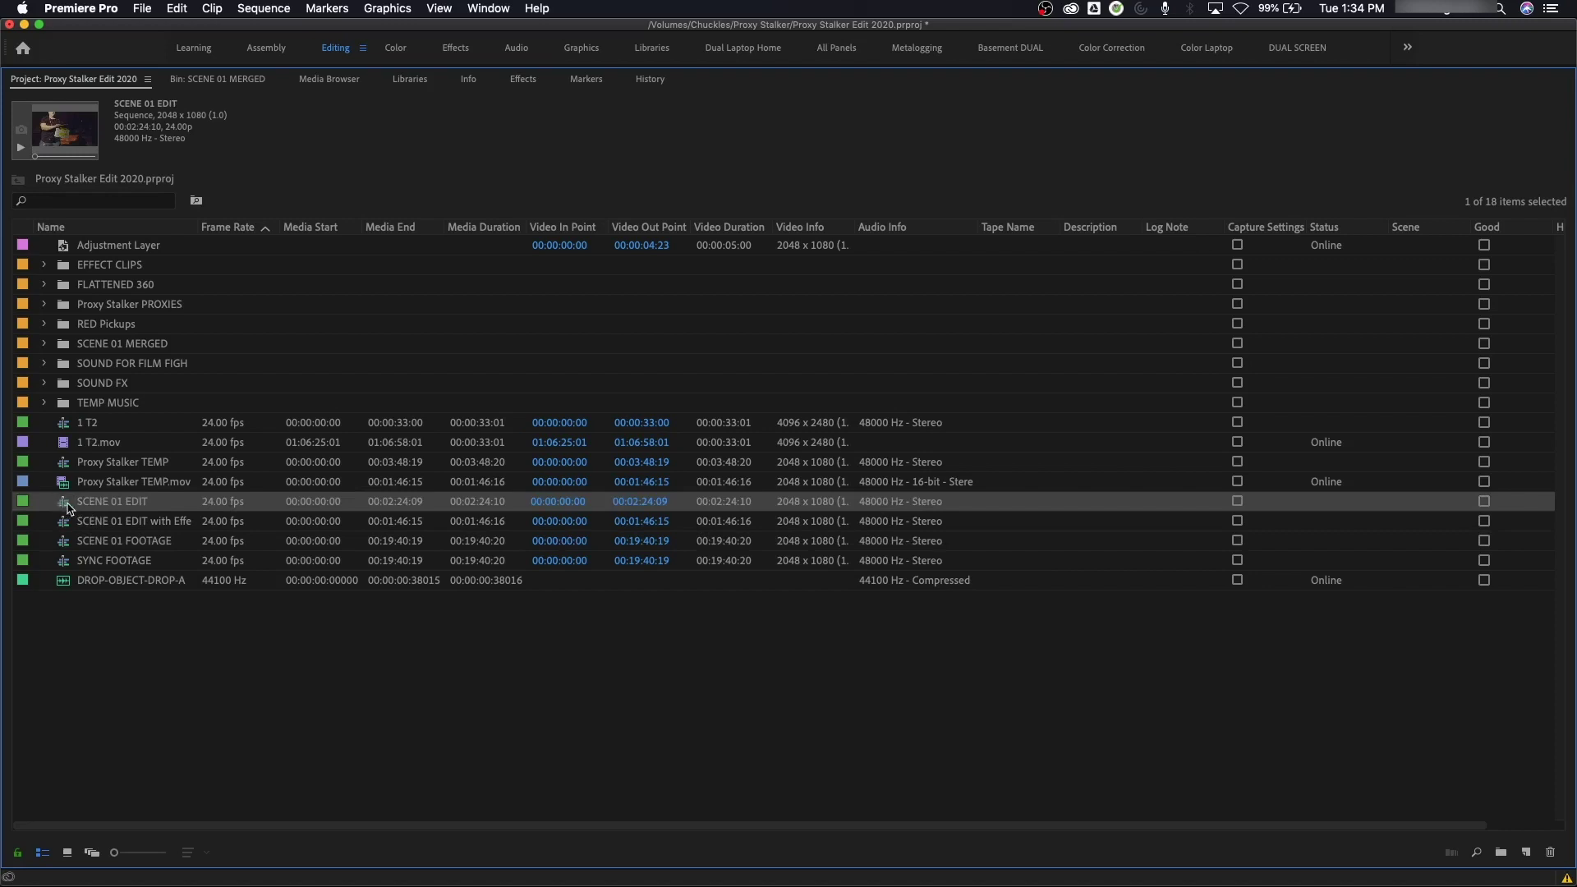
pyautogui.press('`')
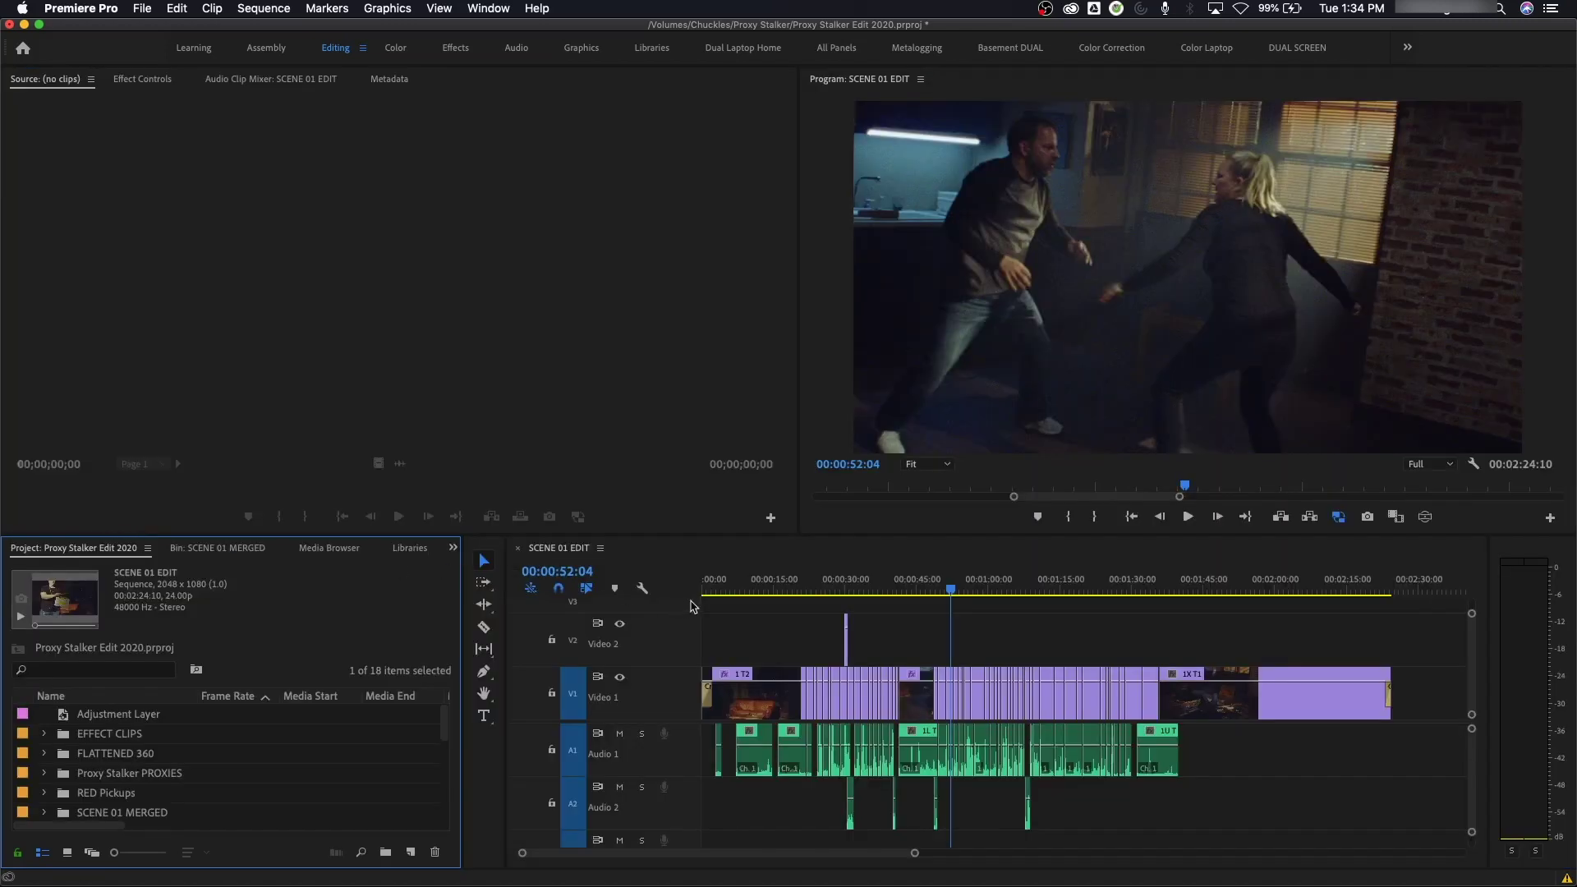
pyautogui.click(549, 556)
# Step: Close SCENE 01 EDIT and select the EFFECT CLIPS bin in the project list
pyautogui.press('super+w')
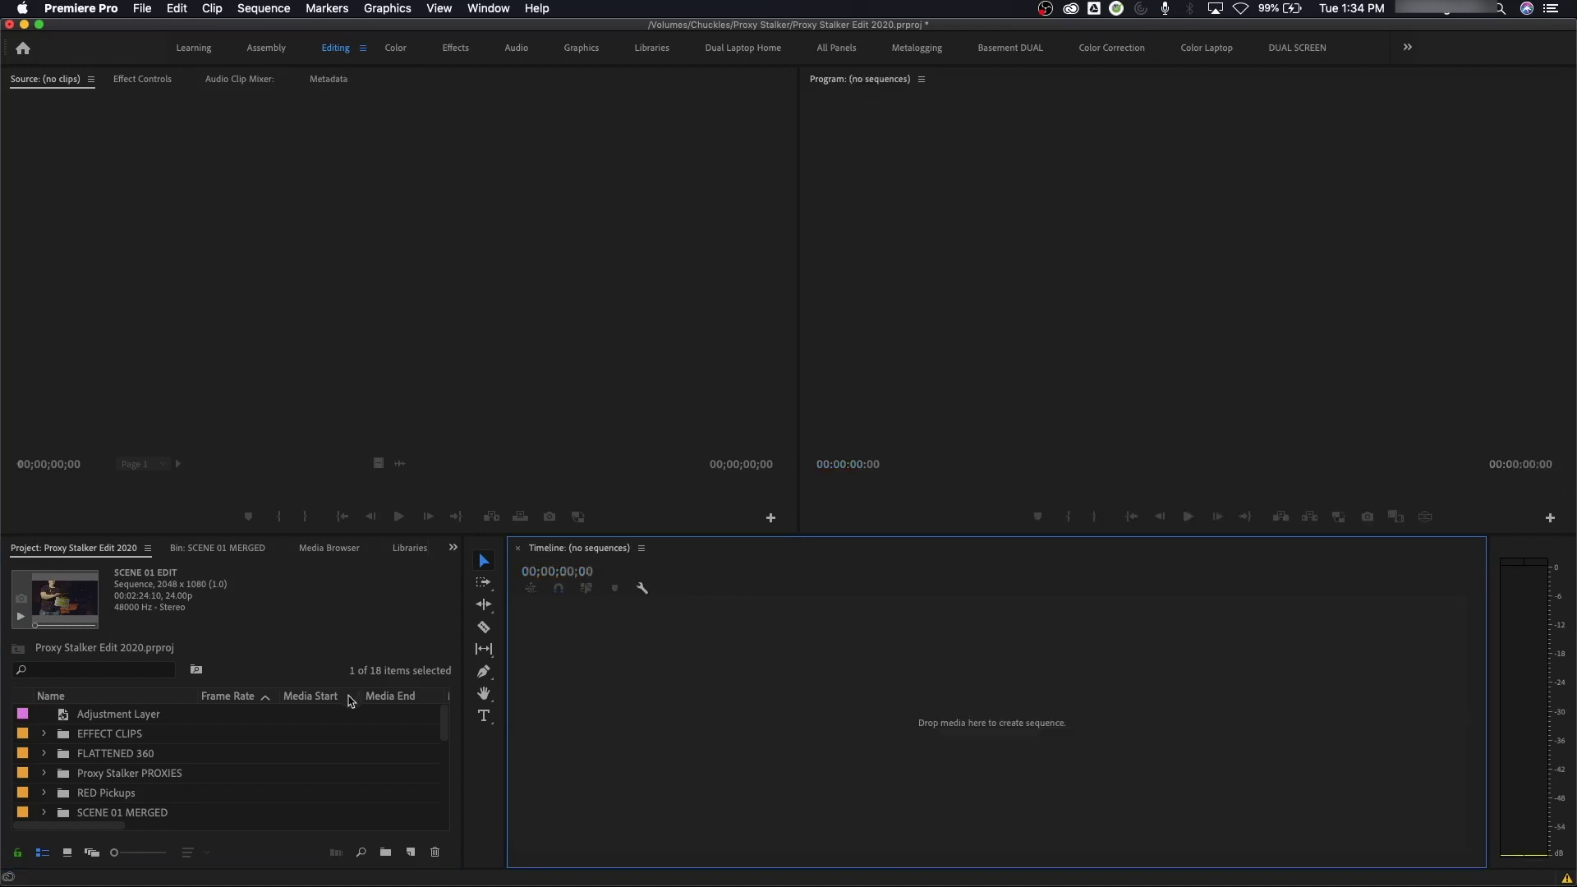
pyautogui.click(443, 731)
pyautogui.moveTo(443, 731); pyautogui.dragTo(441, 793)
pyautogui.scroll(5, 184, 770)
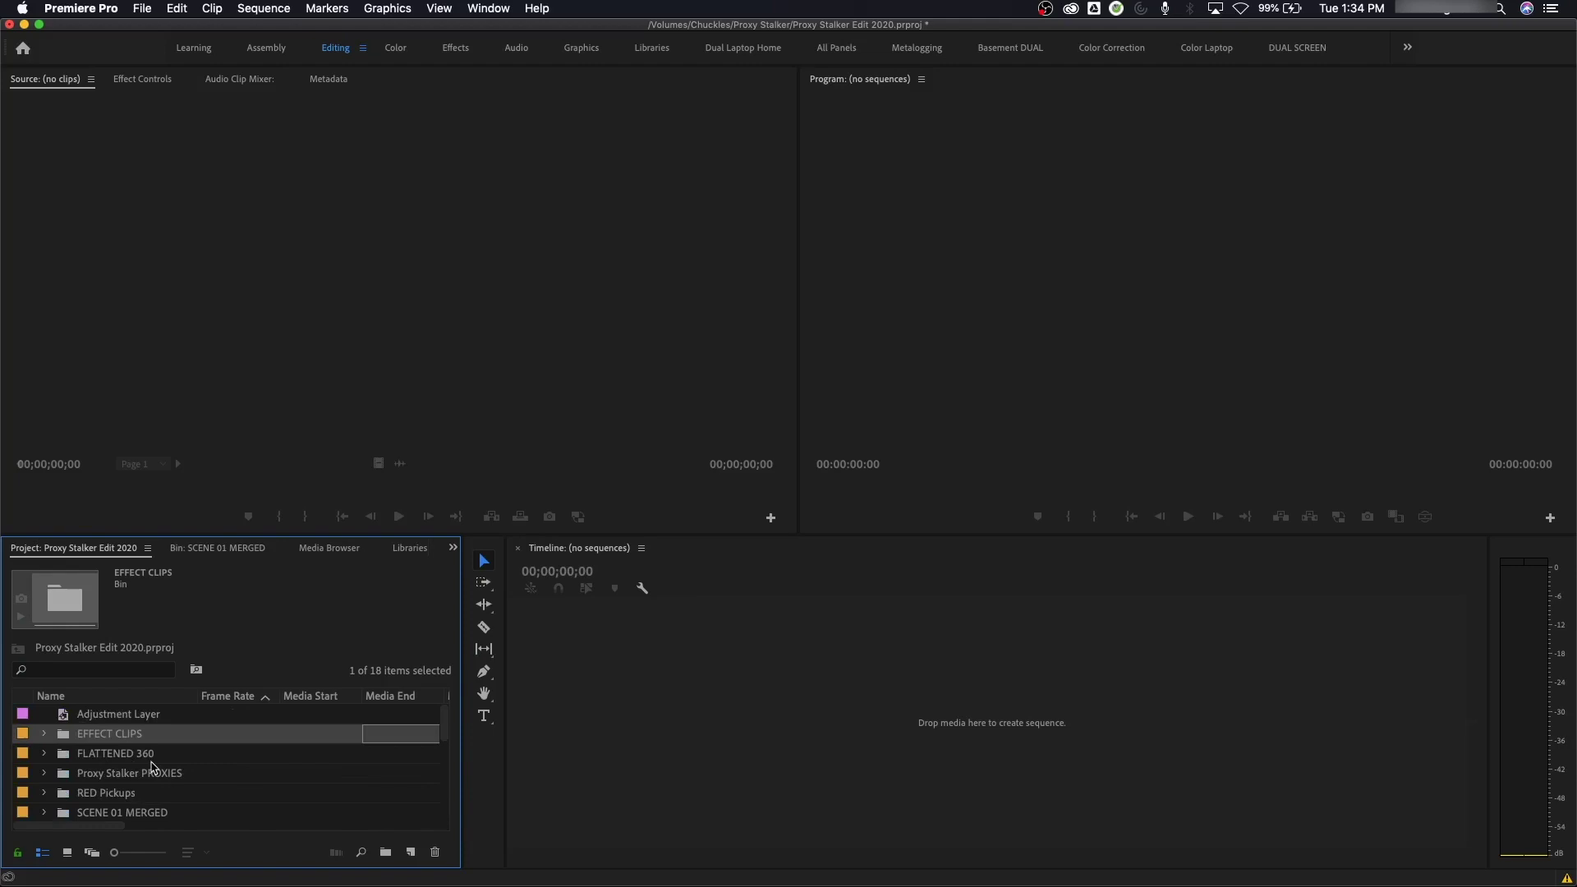
# Step: In the maximized Project panel, search 'sequ', collapse the folders, and open SCENE 01 EDIT in the timeline
pyautogui.press('`')
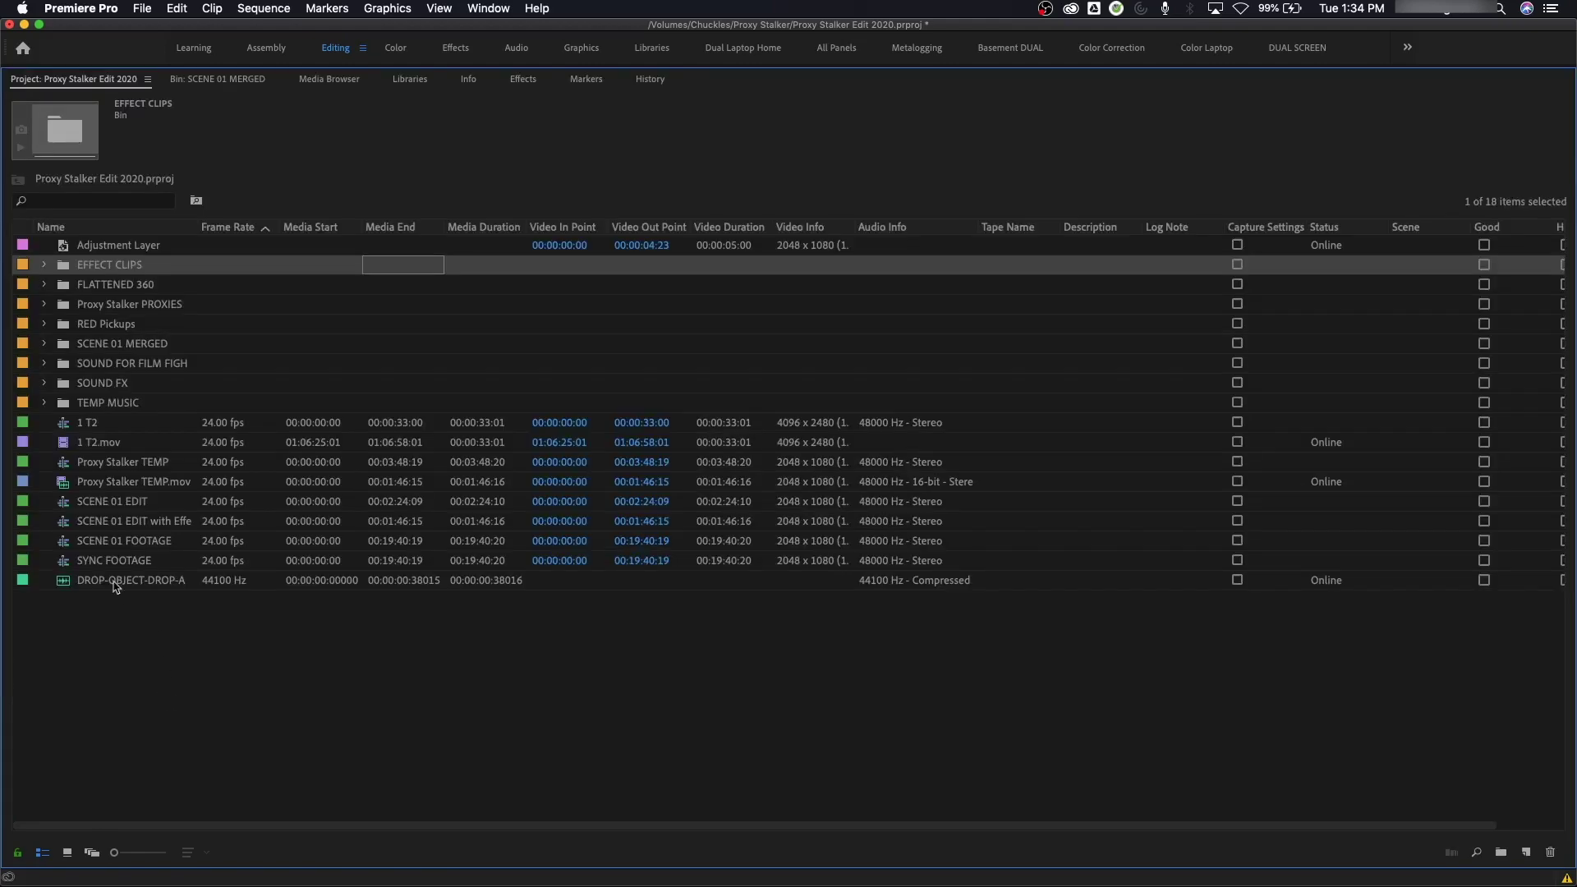
pyautogui.click(66, 204)
pyautogui.write('sequence')
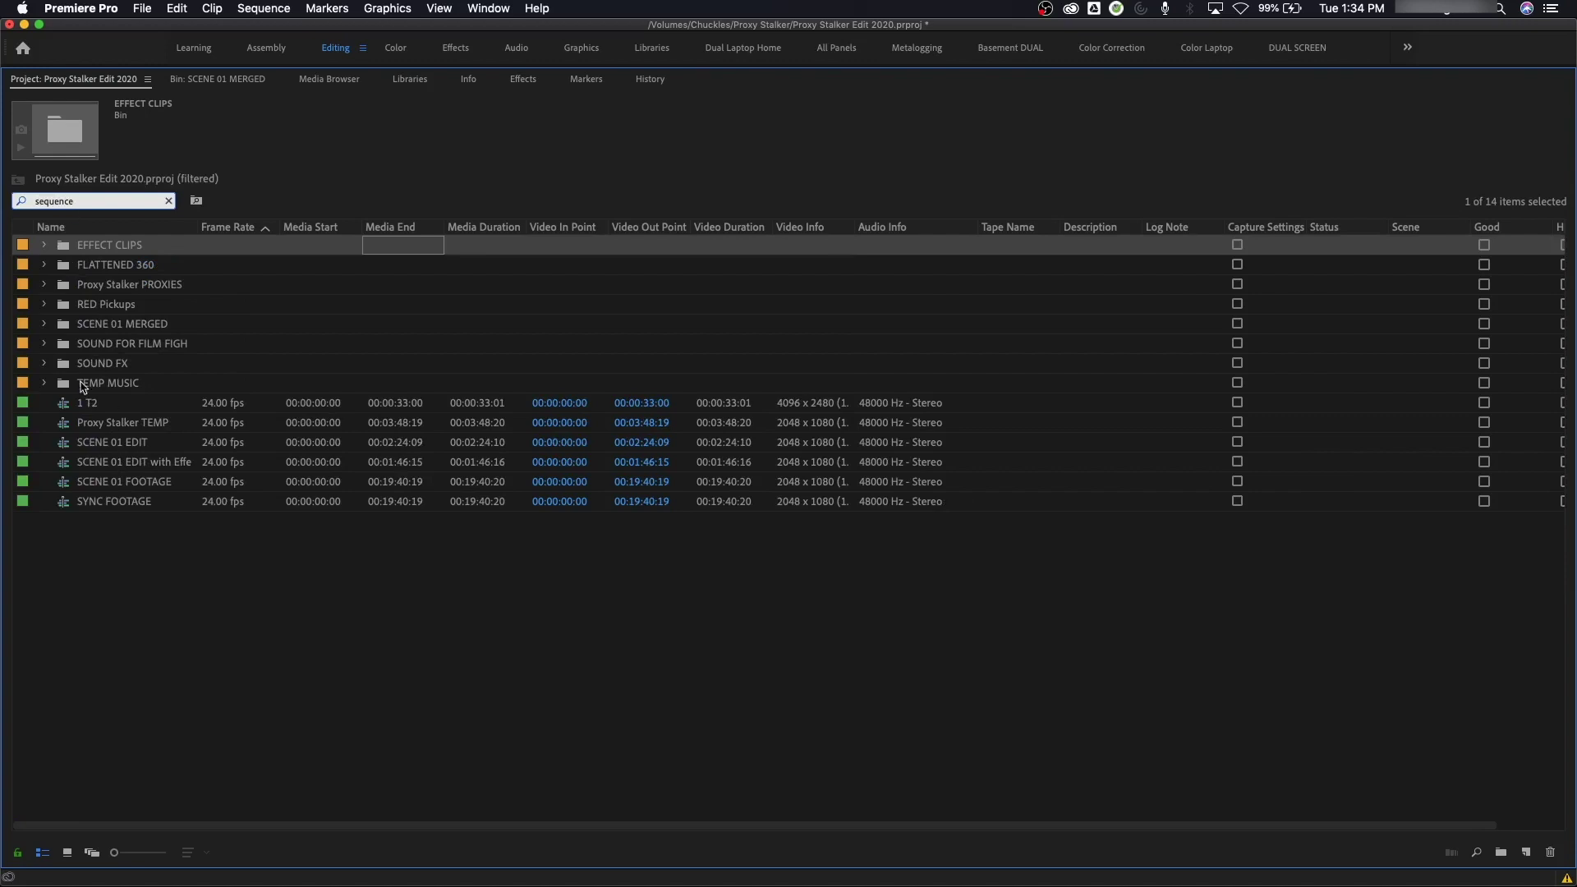
pyautogui.click(45, 264)
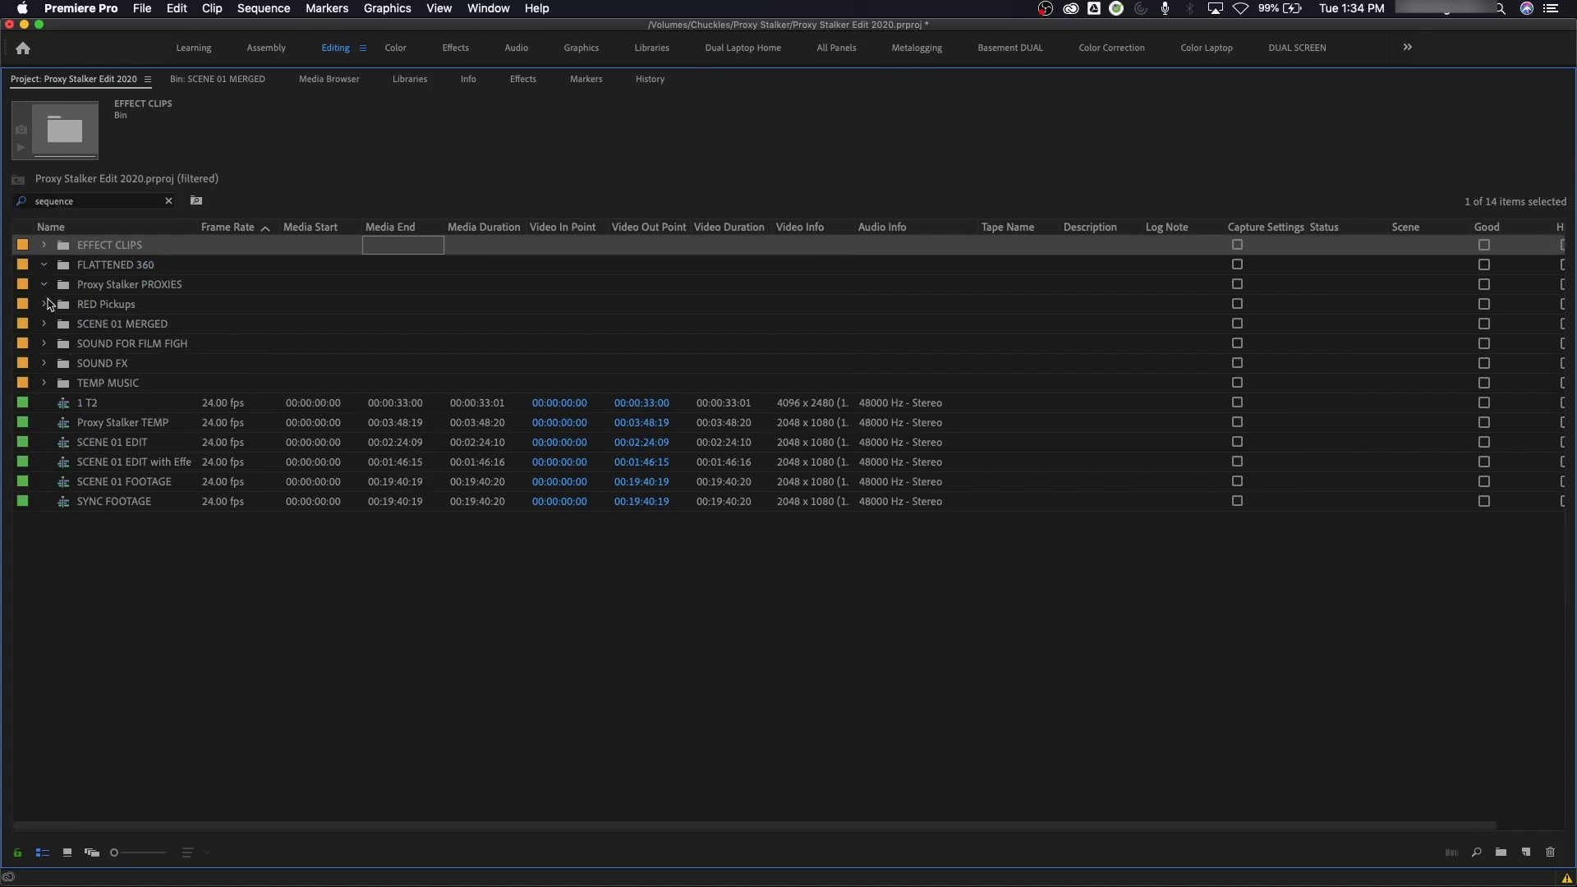
pyautogui.click(45, 304)
pyautogui.click(45, 284)
pyautogui.click(44, 265)
pyautogui.doubleClick(63, 448)
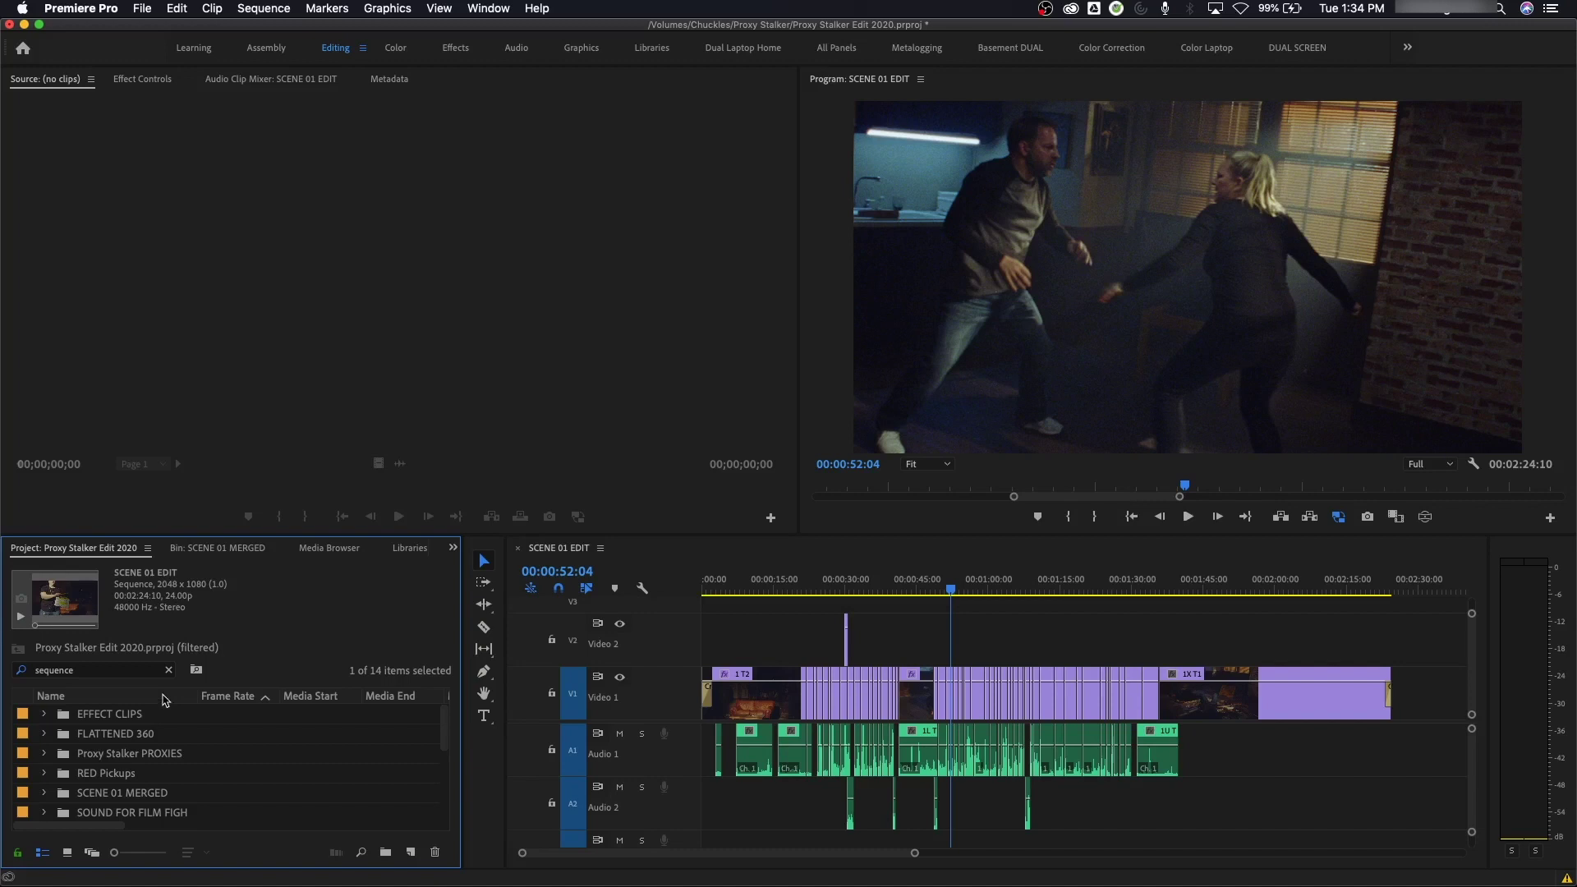
# Step: Clear the project search filter to list all 18 items, then open and dismiss the timeline options
pyautogui.click(169, 670)
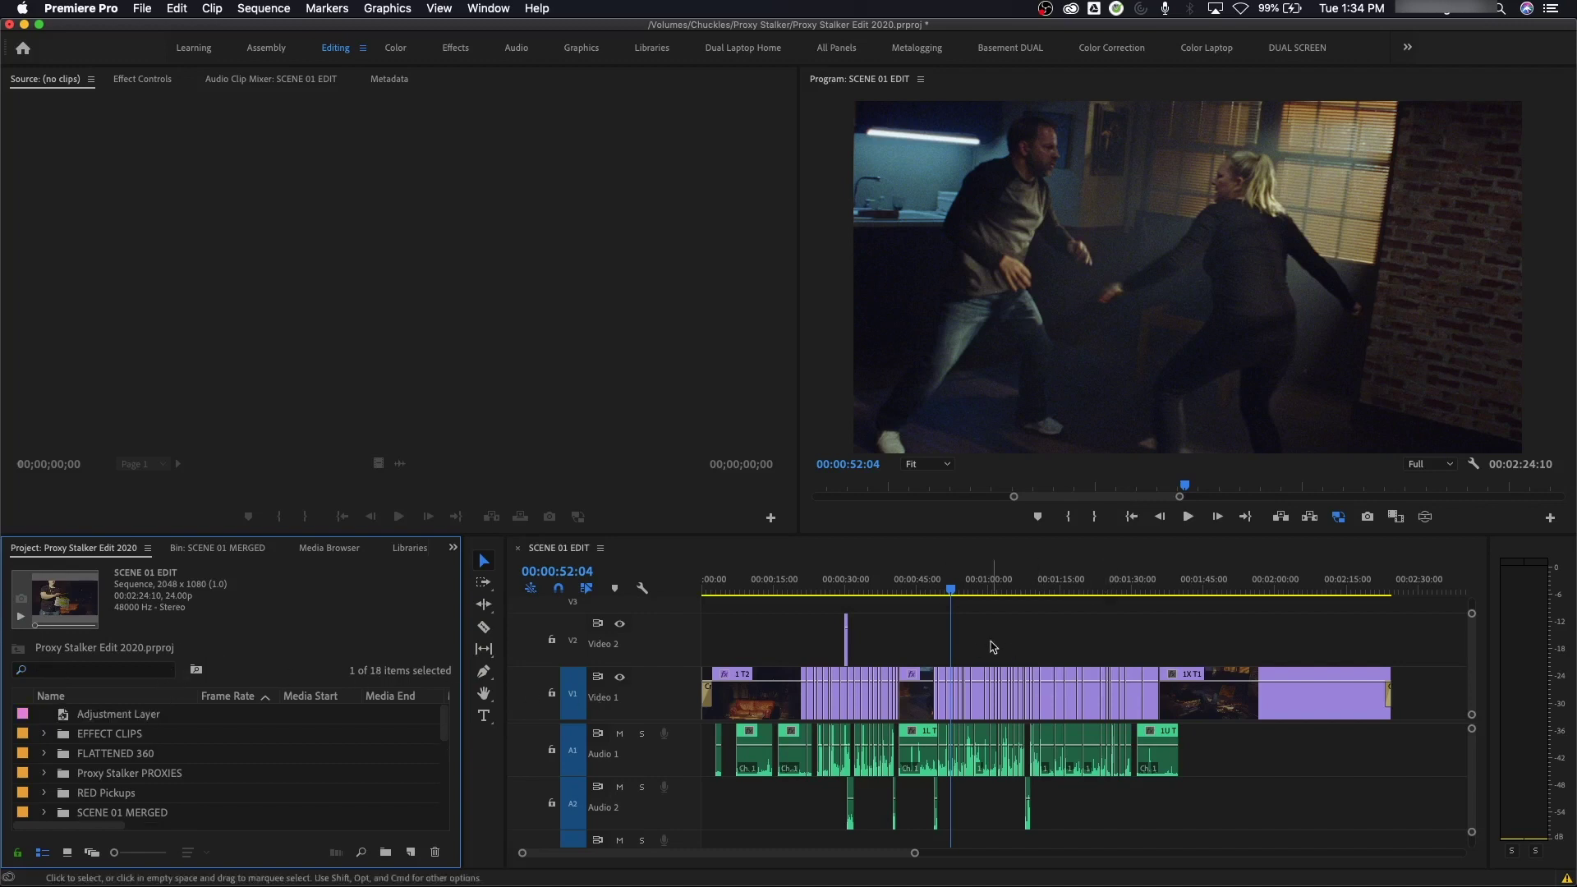
pyautogui.click(601, 548)
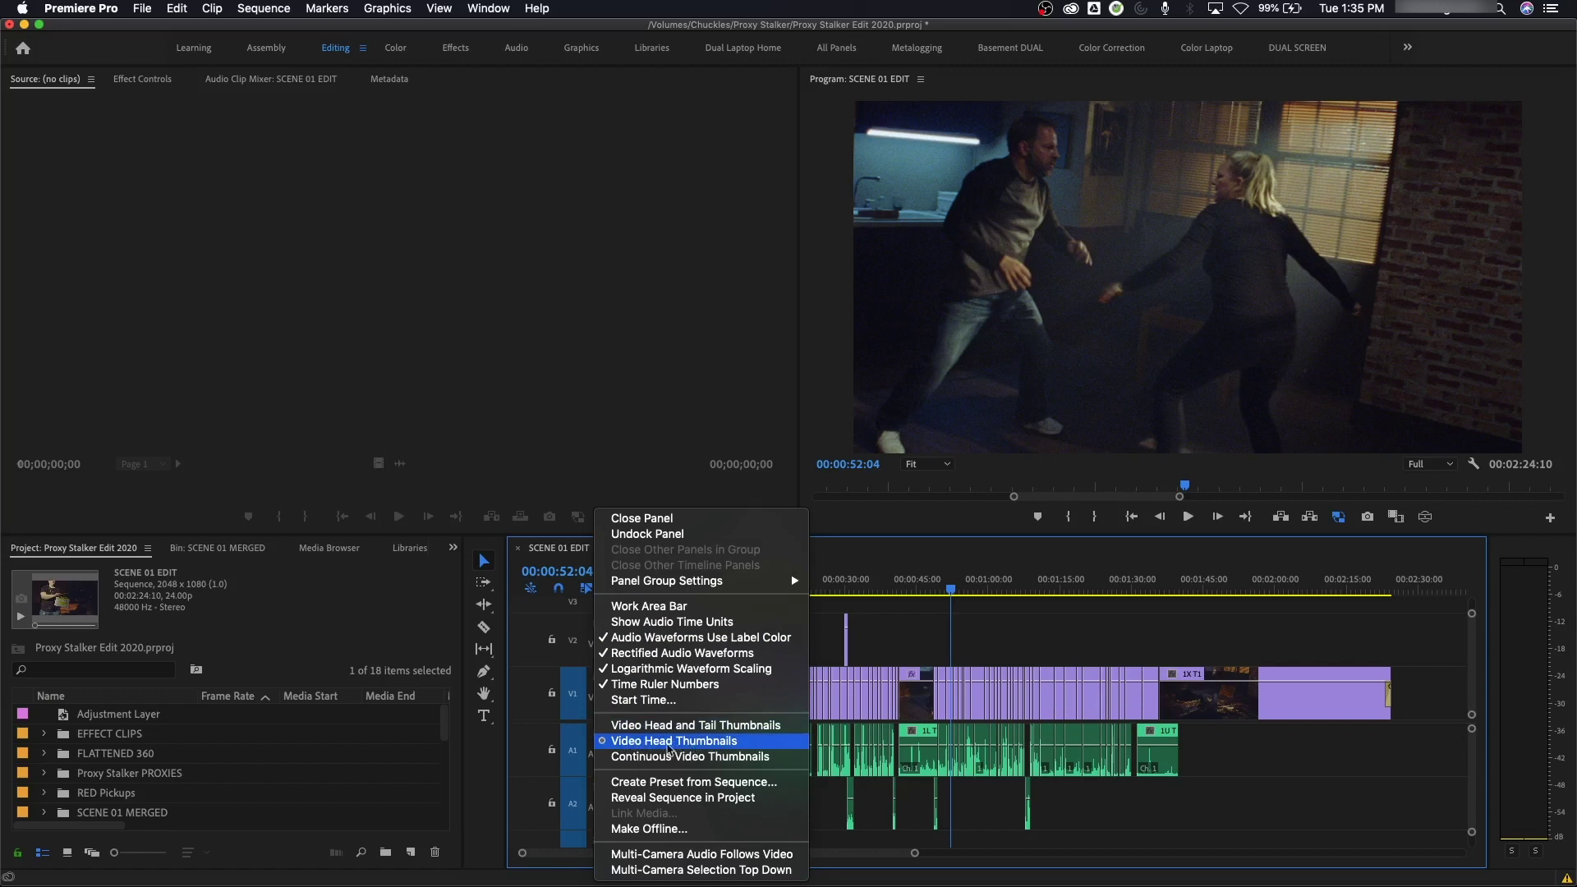
pyautogui.click(943, 581)
# Step: Zoom the timeline in around the playhead and place it at 00:00:48:21
pyautogui.moveTo(943, 582); pyautogui.dragTo(917, 584)
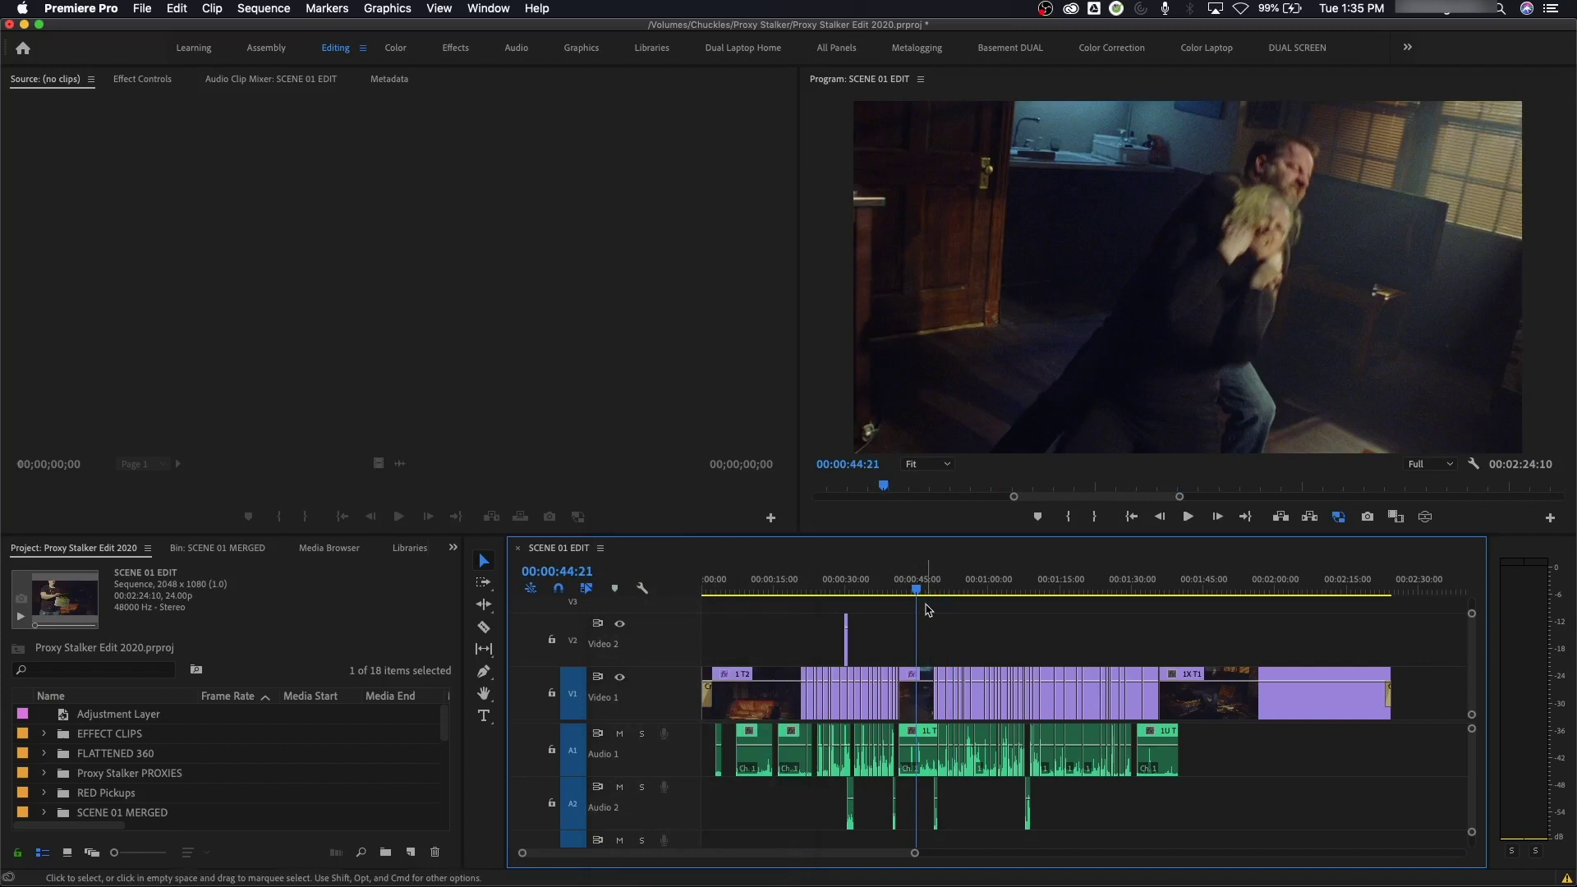
pyautogui.press('=')
pyautogui.press('=')
pyautogui.press('=')
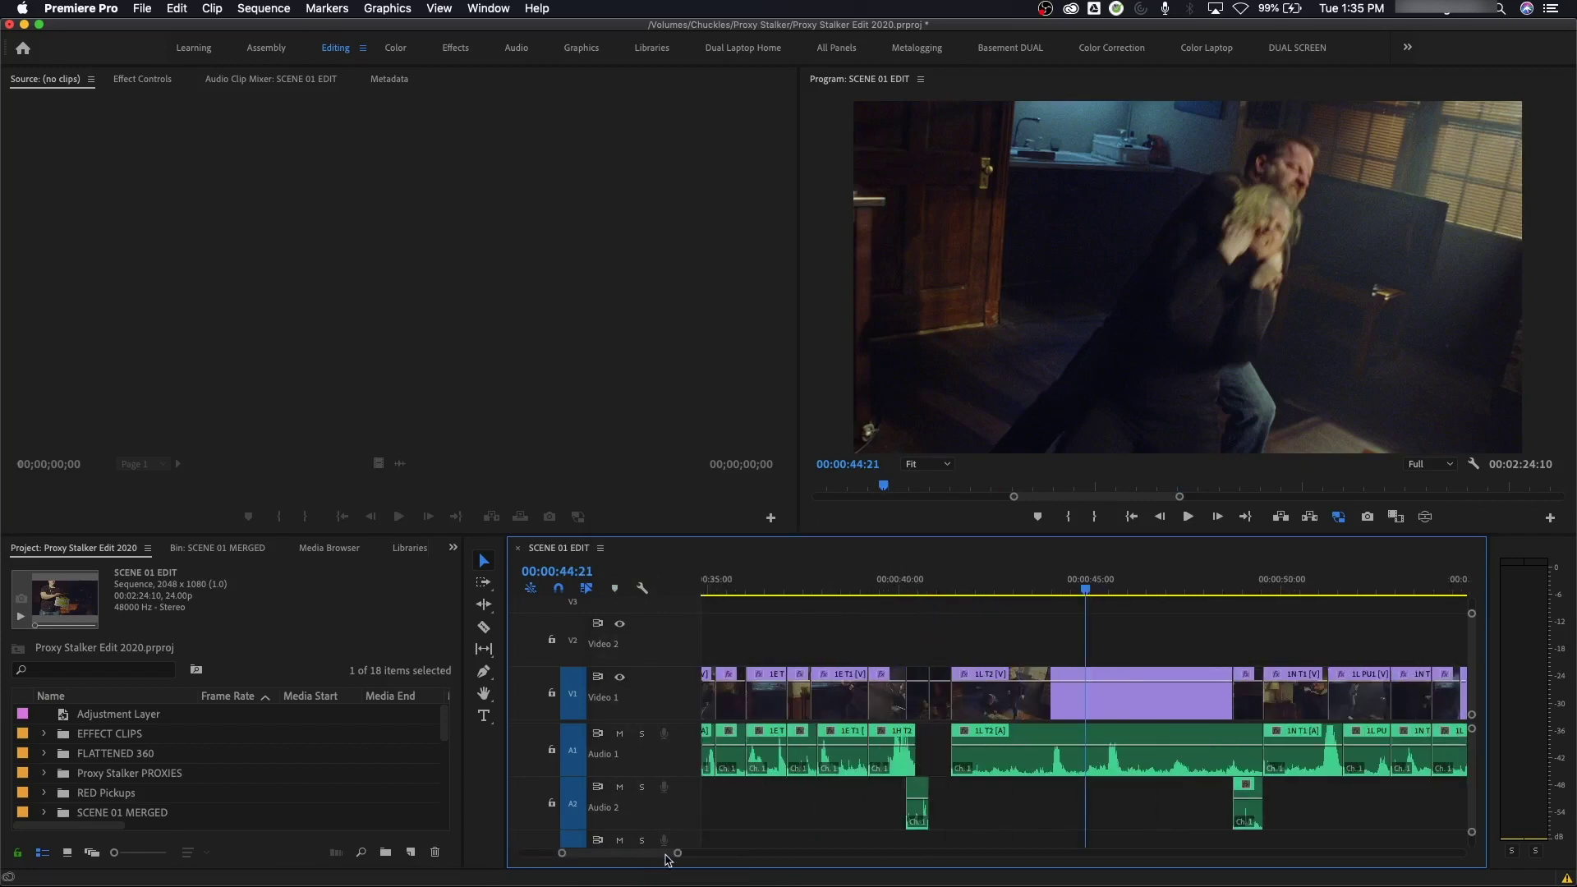
pyautogui.moveTo(680, 855)
pyautogui.mouseDown()
pyautogui.moveTo(658, 858)
pyautogui.moveTo(672, 856)
pyautogui.mouseUp()
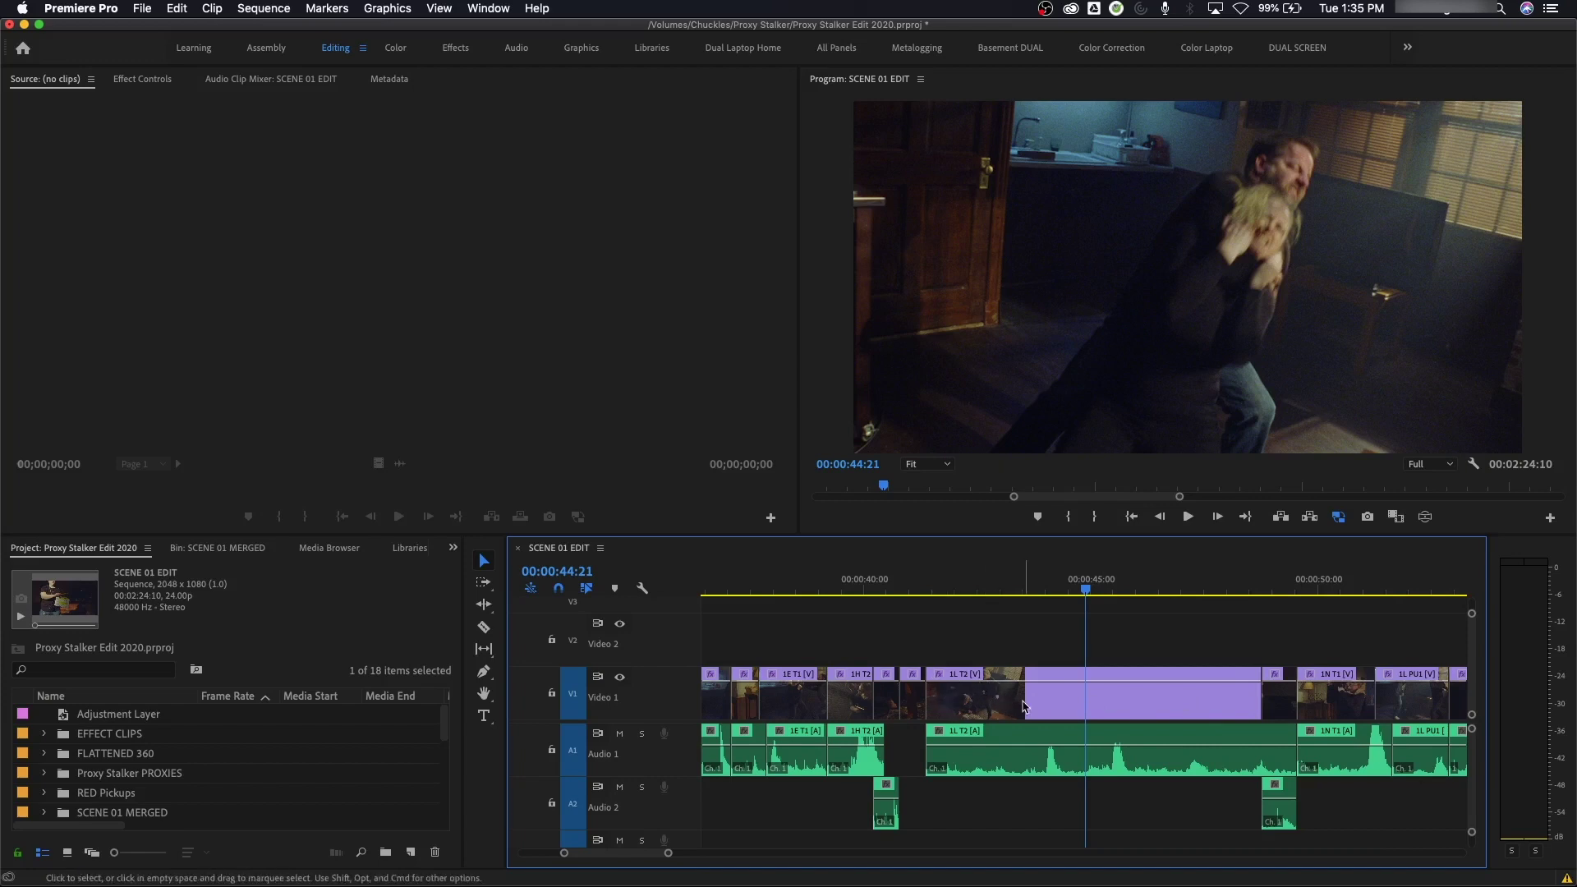
pyautogui.click(1249, 585)
pyautogui.press('=')
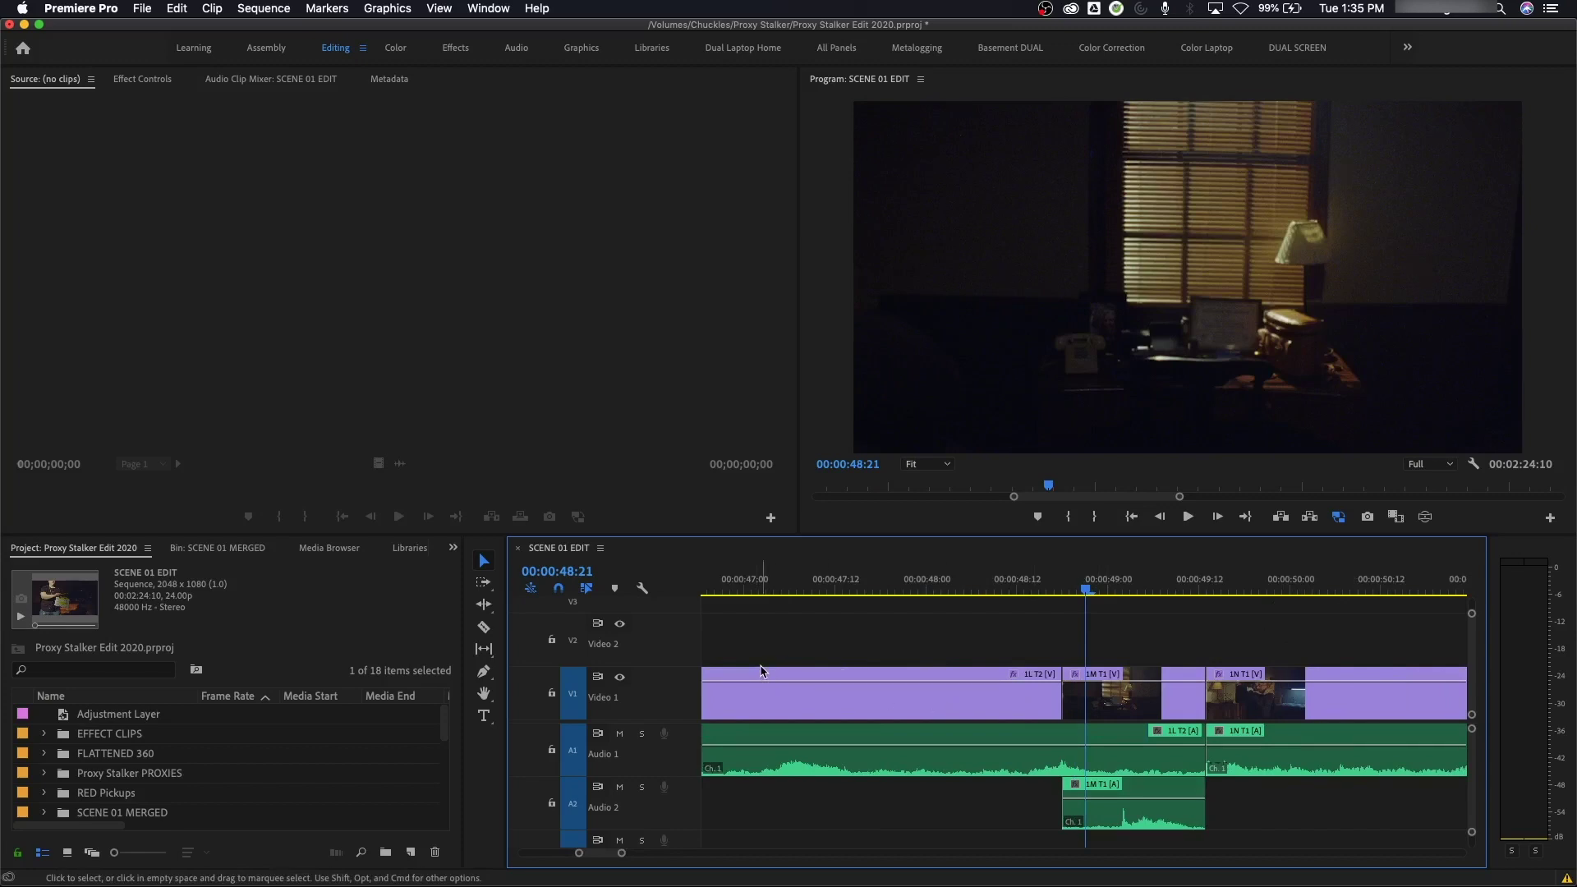
pyautogui.press('shift')
pyautogui.hotkey('shift', '-')
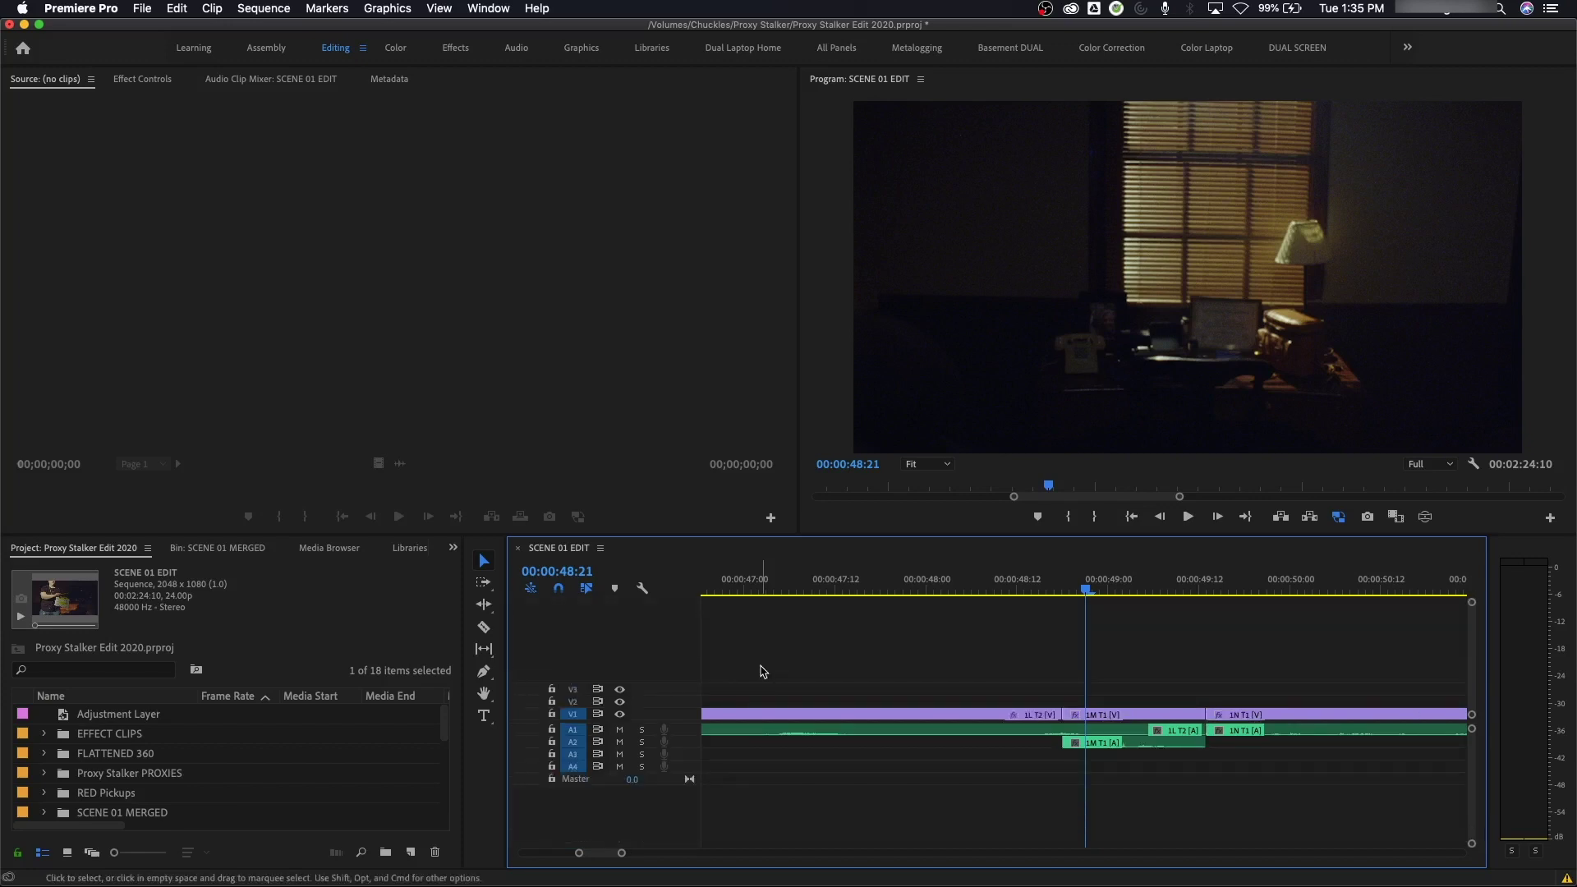
pyautogui.press('shift')
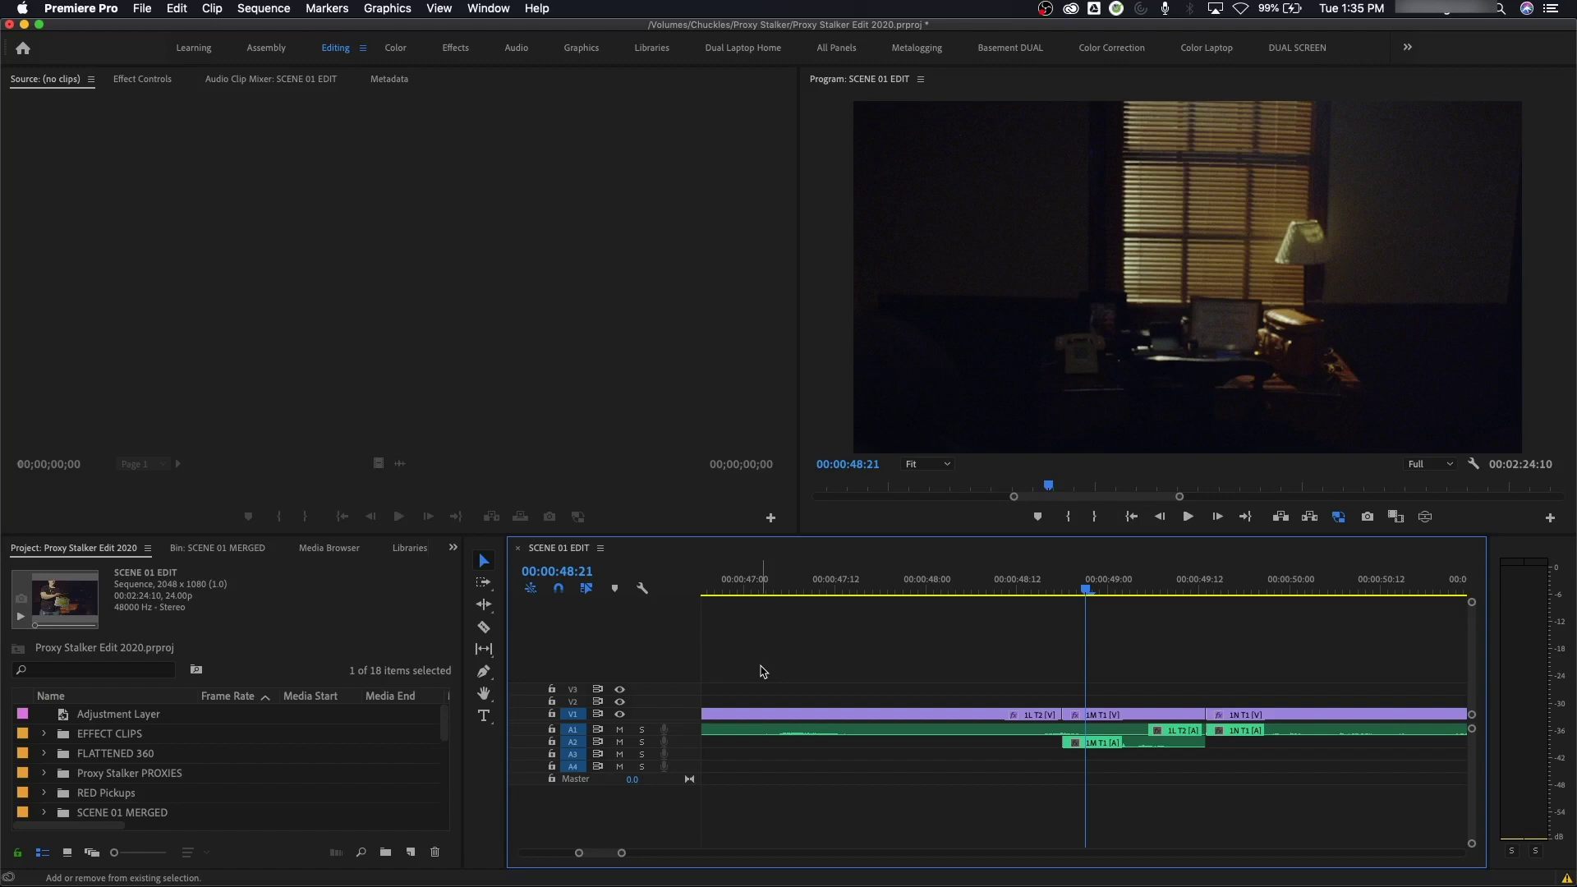
pyautogui.hotkey('shift', '=')
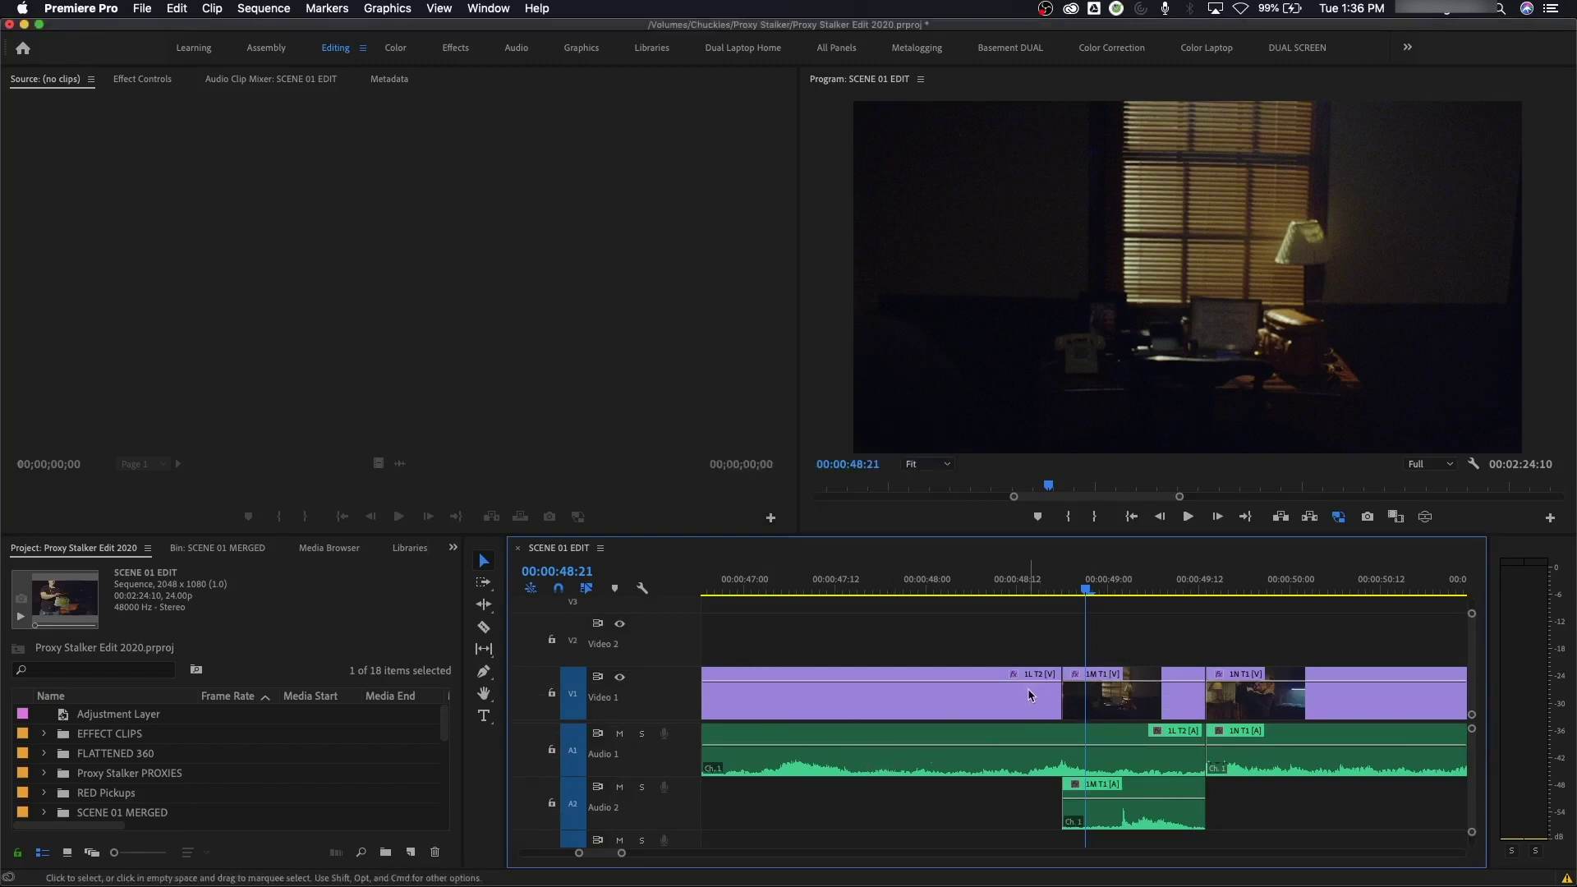
# Step: Choose Video Head and Tail Thumbnails from the SCENE 01 EDIT timeline panel menu
pyautogui.click(600, 547)
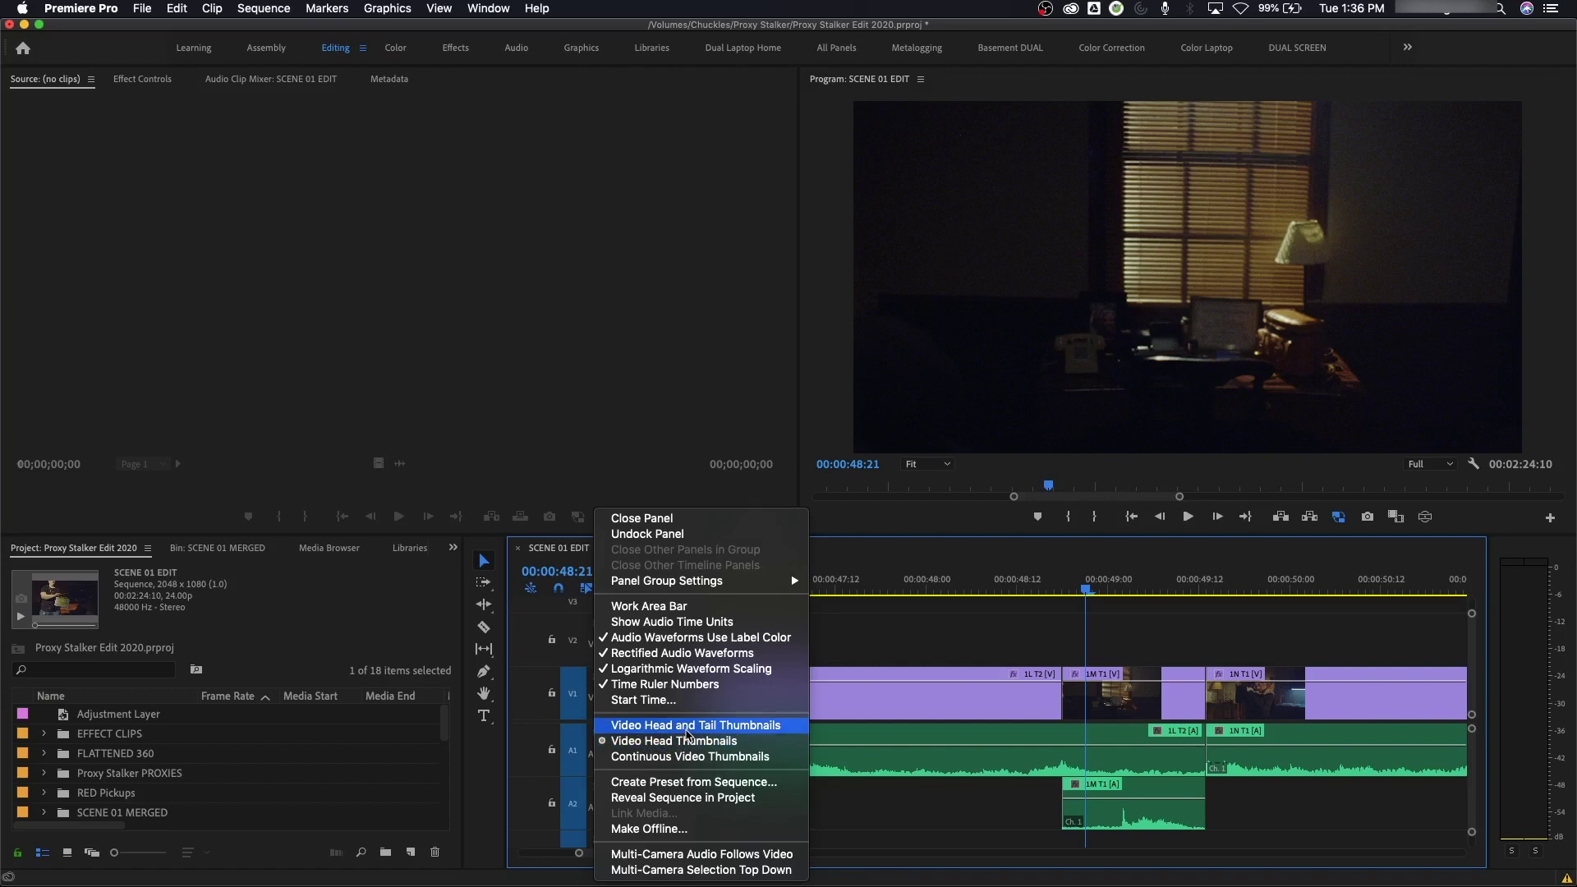
pyautogui.click(688, 726)
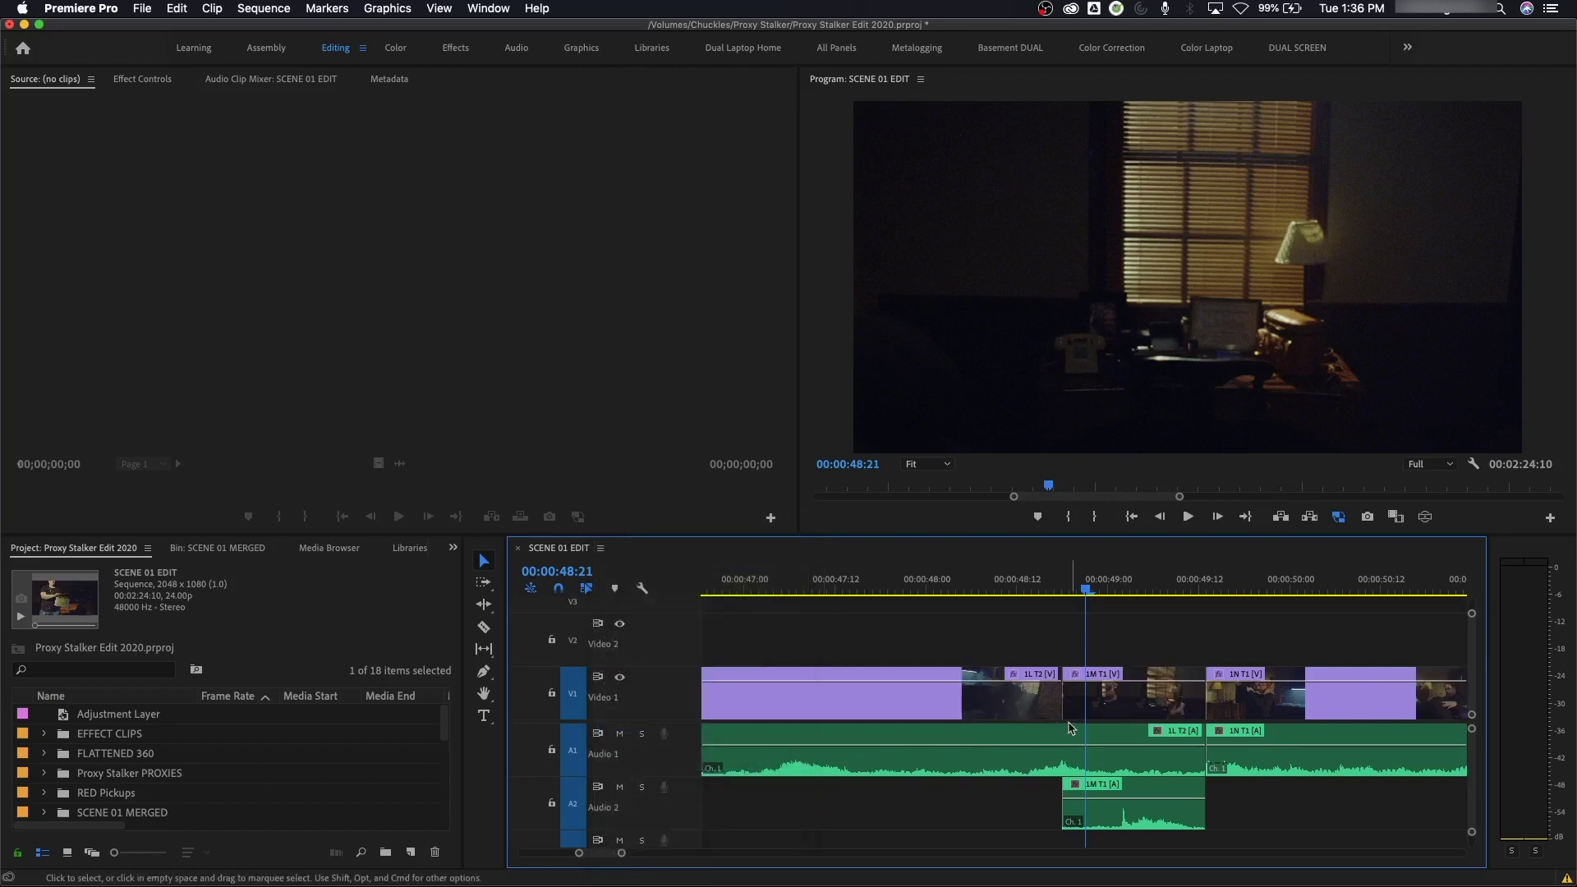
# Step: Enlarge the V1 track with Option-scroll, zoom the timeline, and move the playhead to the cut near 00:00:43
pyautogui.moveTo(1097, 590); pyautogui.dragTo(862, 590)
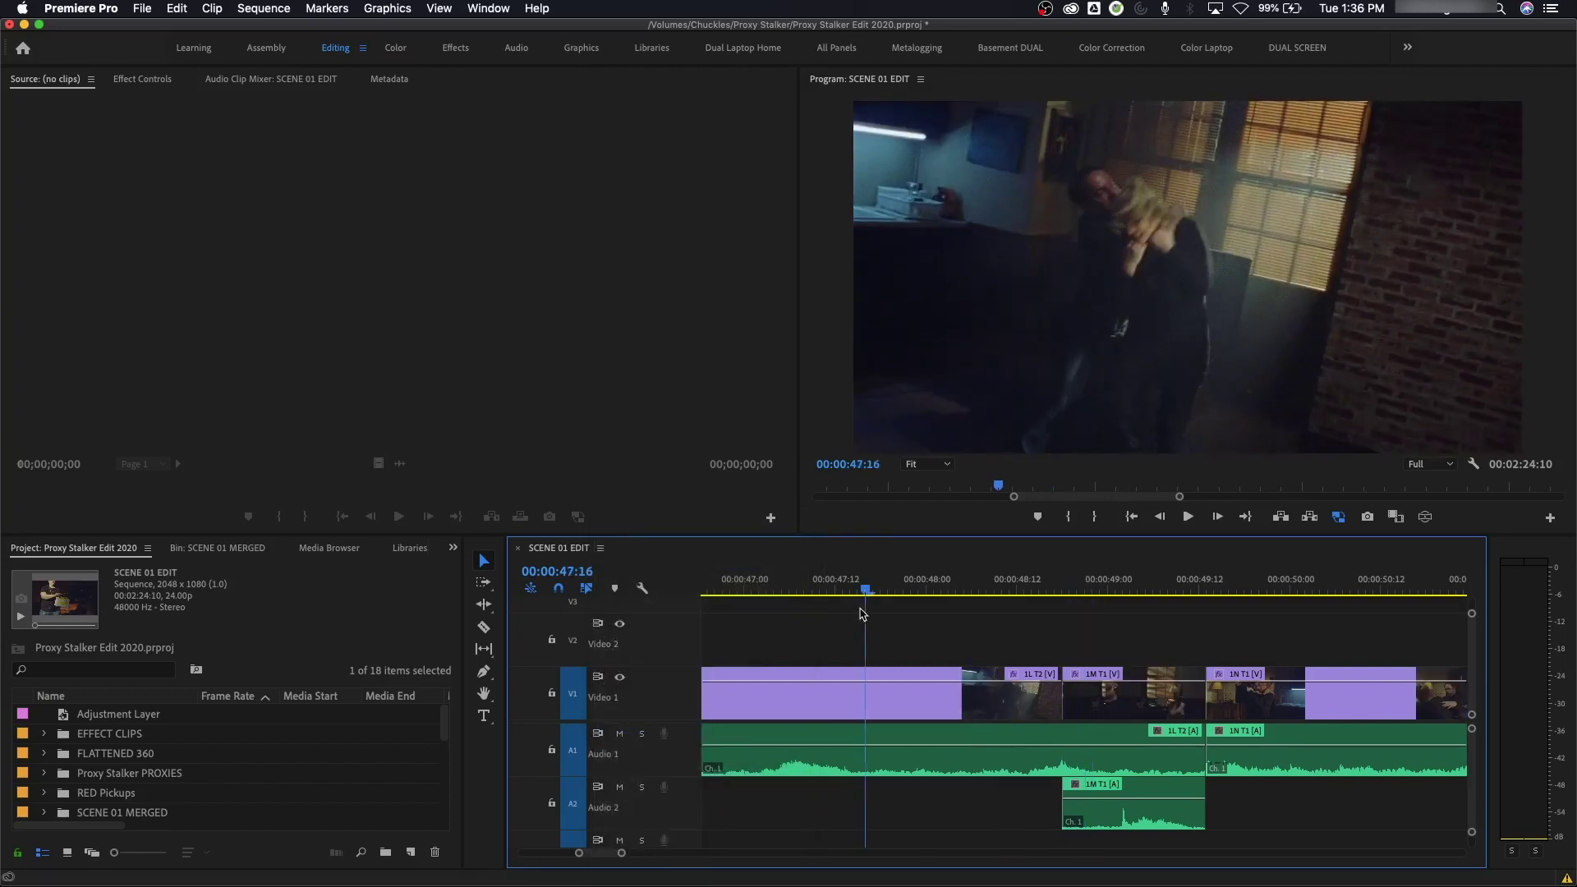
pyautogui.press('-')
pyautogui.press('-')
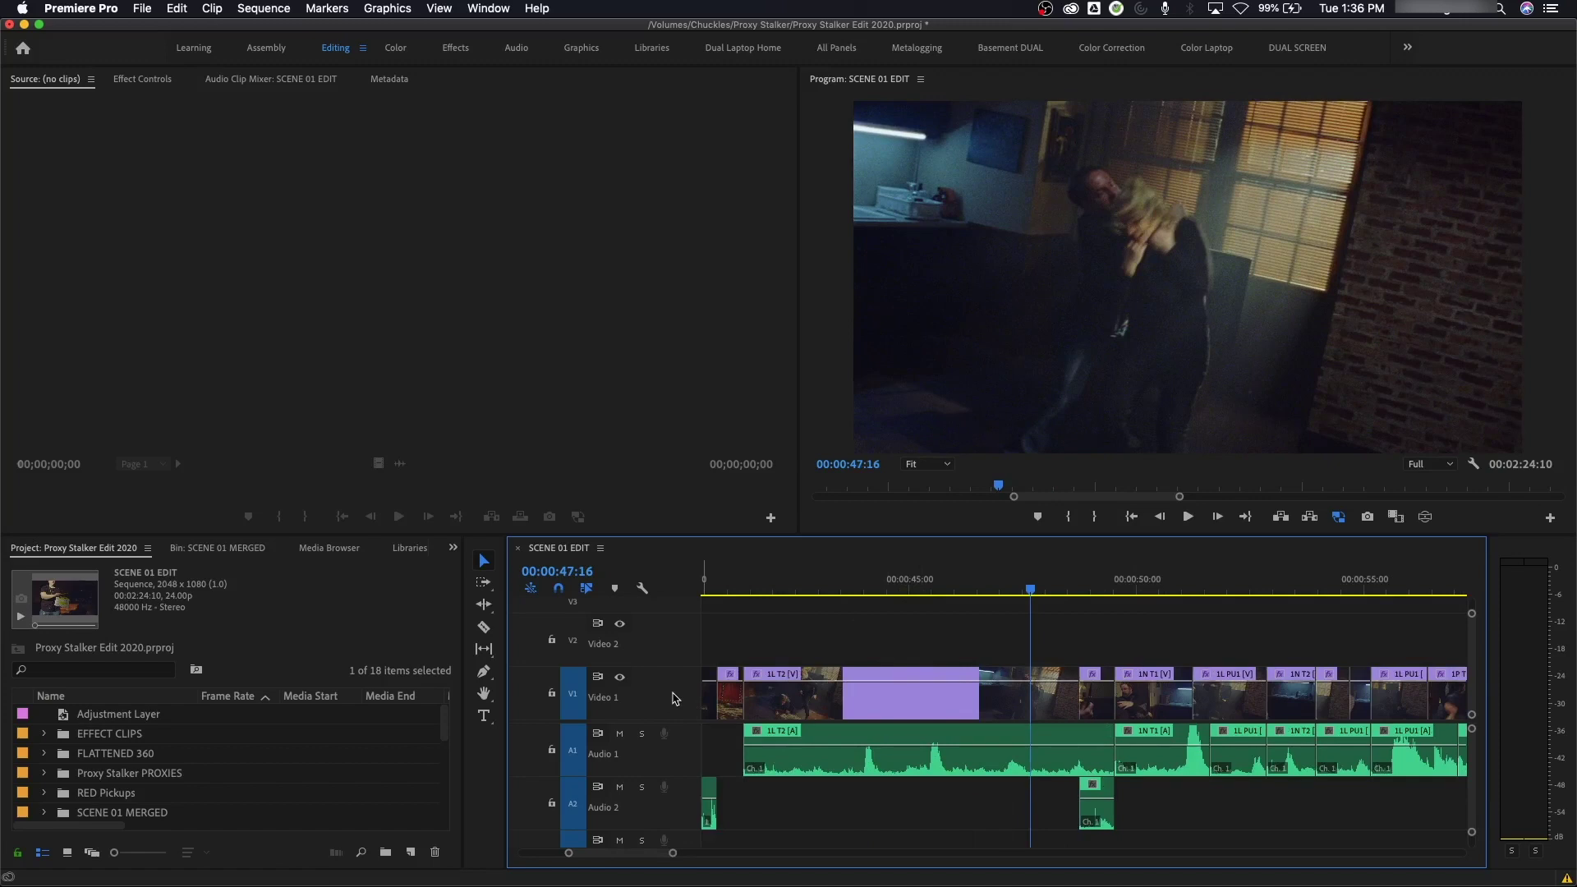
pyautogui.scroll(5, 673, 698)
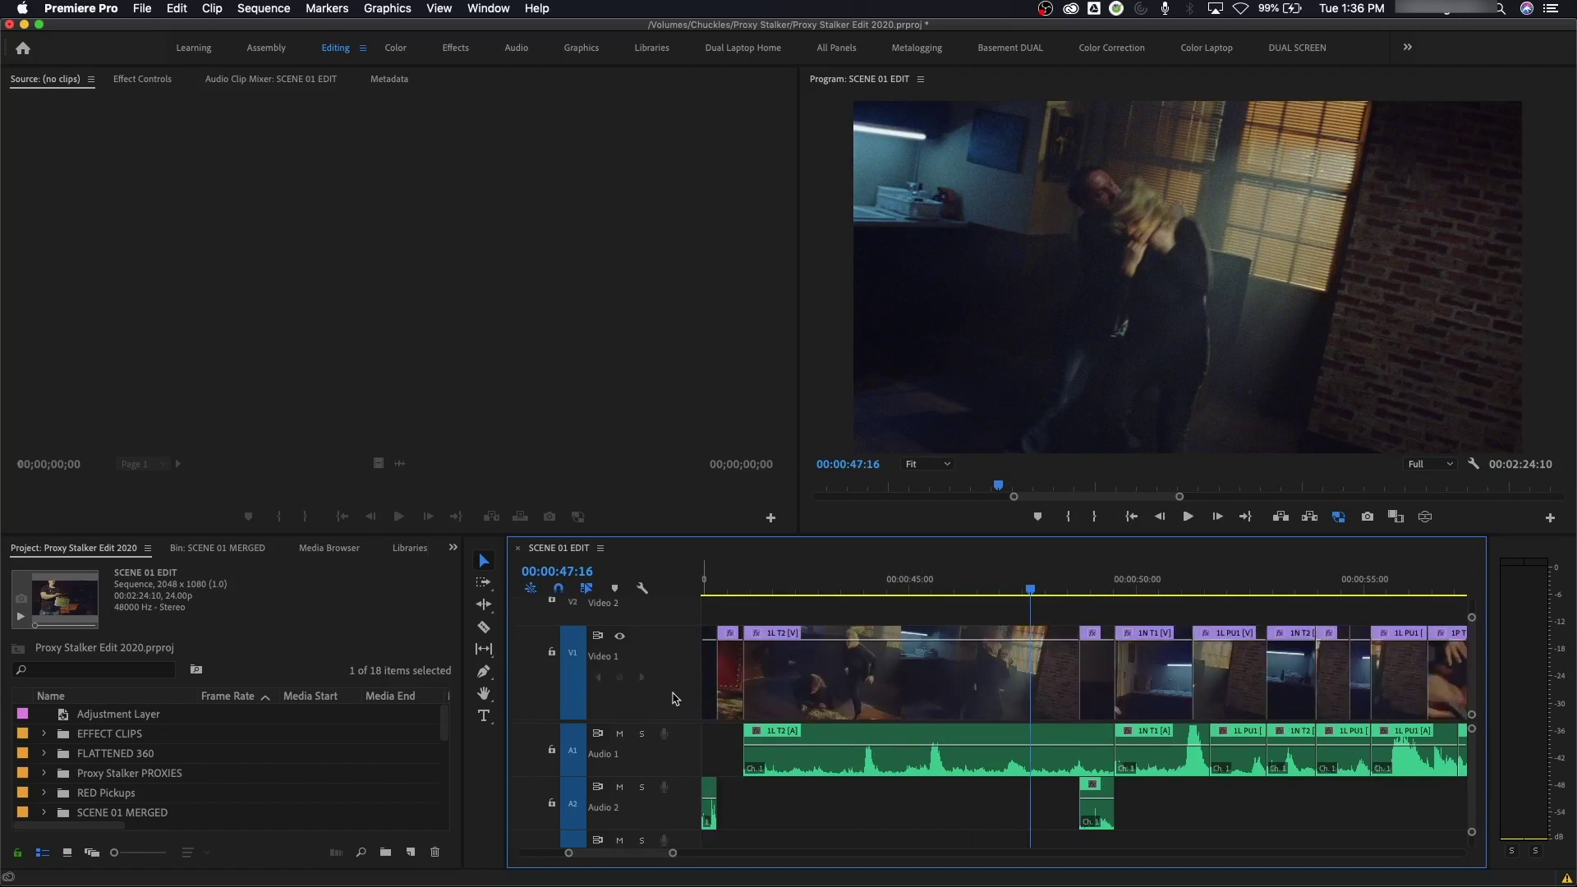
pyautogui.scroll(1, 673, 698)
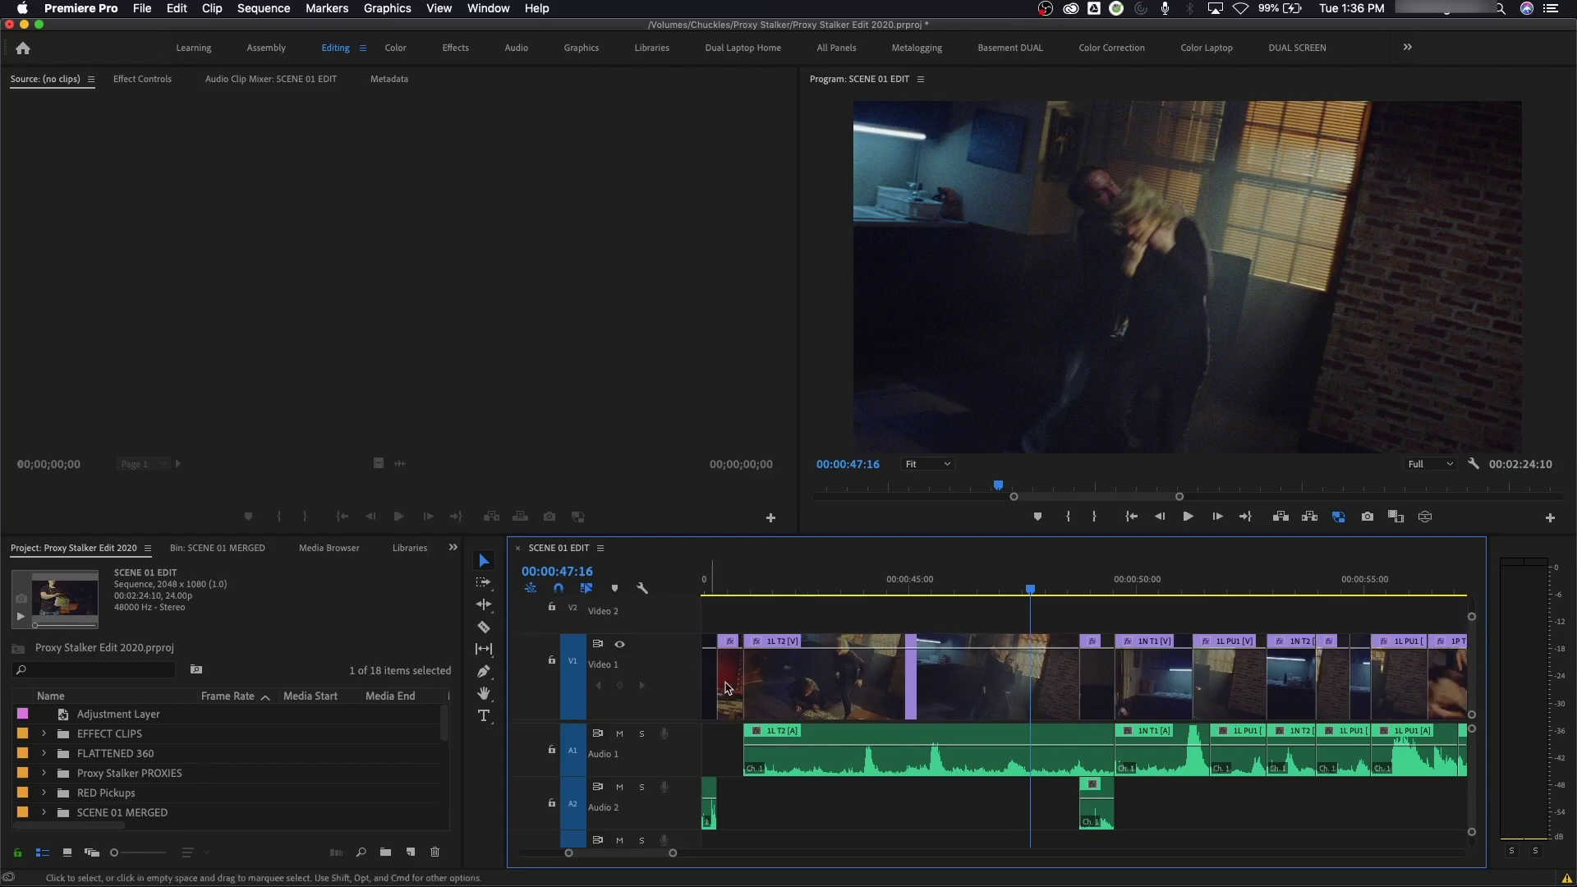
pyautogui.press('=')
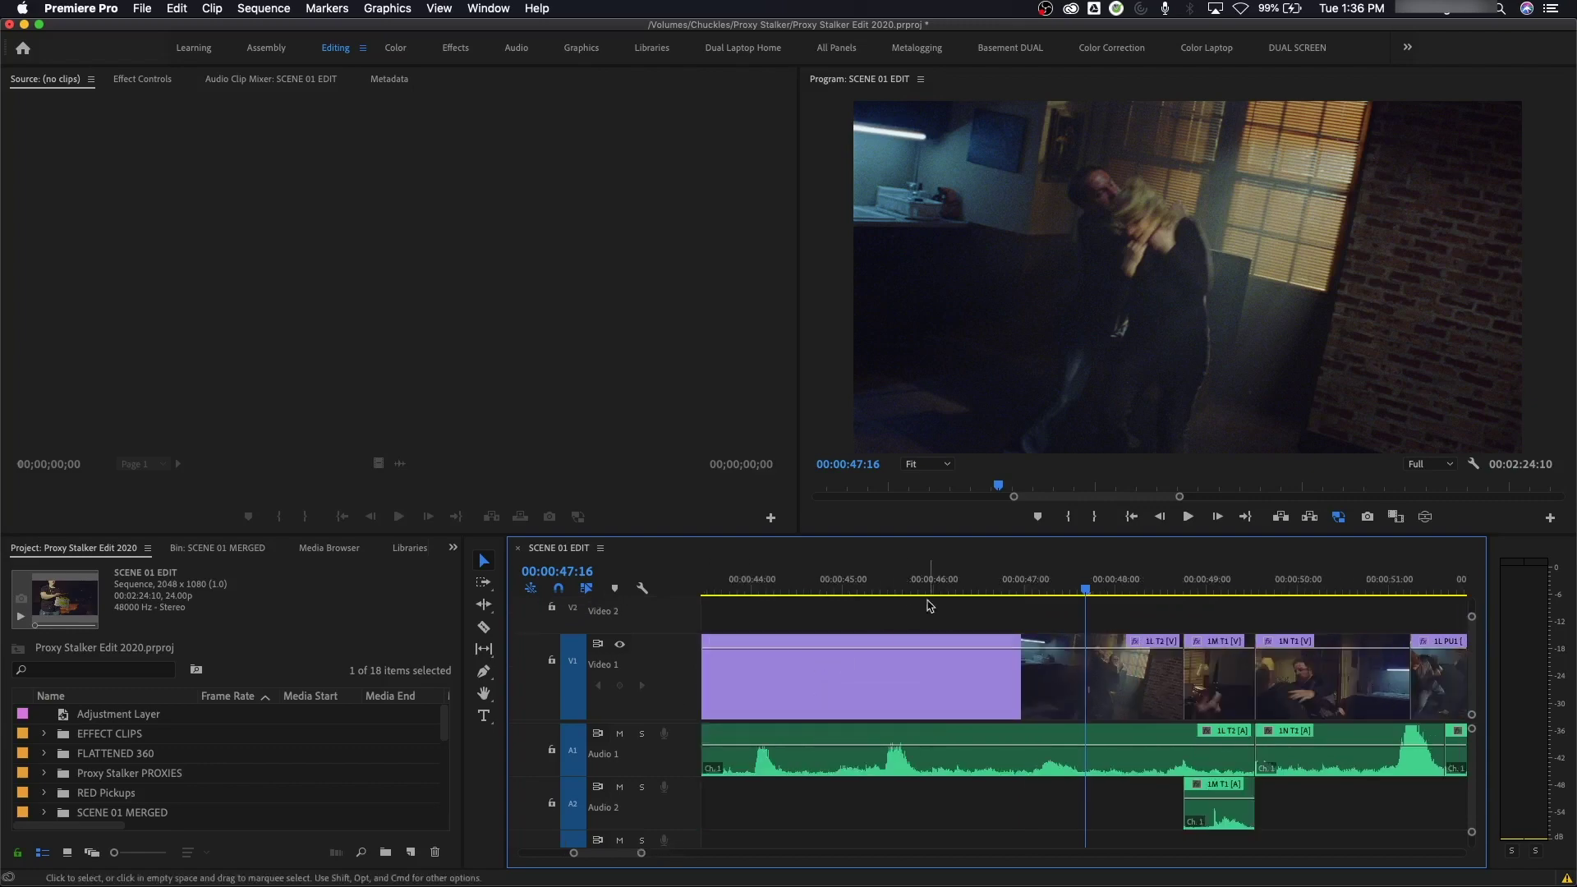
pyautogui.moveTo(931, 584); pyautogui.dragTo(651, 608)
pyautogui.press('-')
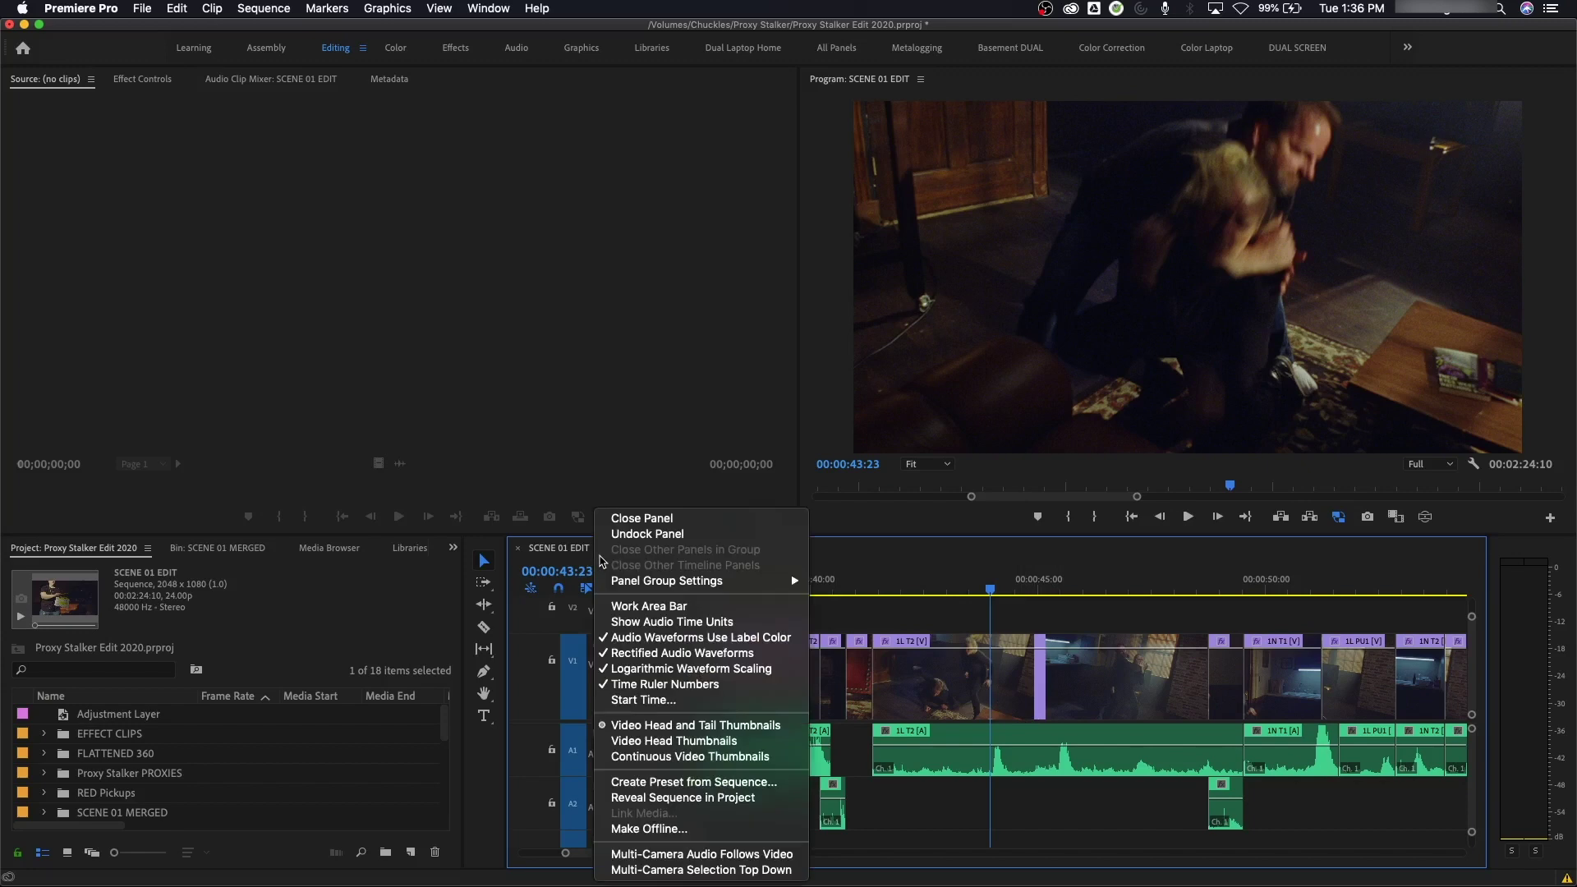
# Step: Switch clips to Video Head Thumbnails, then to Continuous Video Thumbnails
pyautogui.click(601, 548)
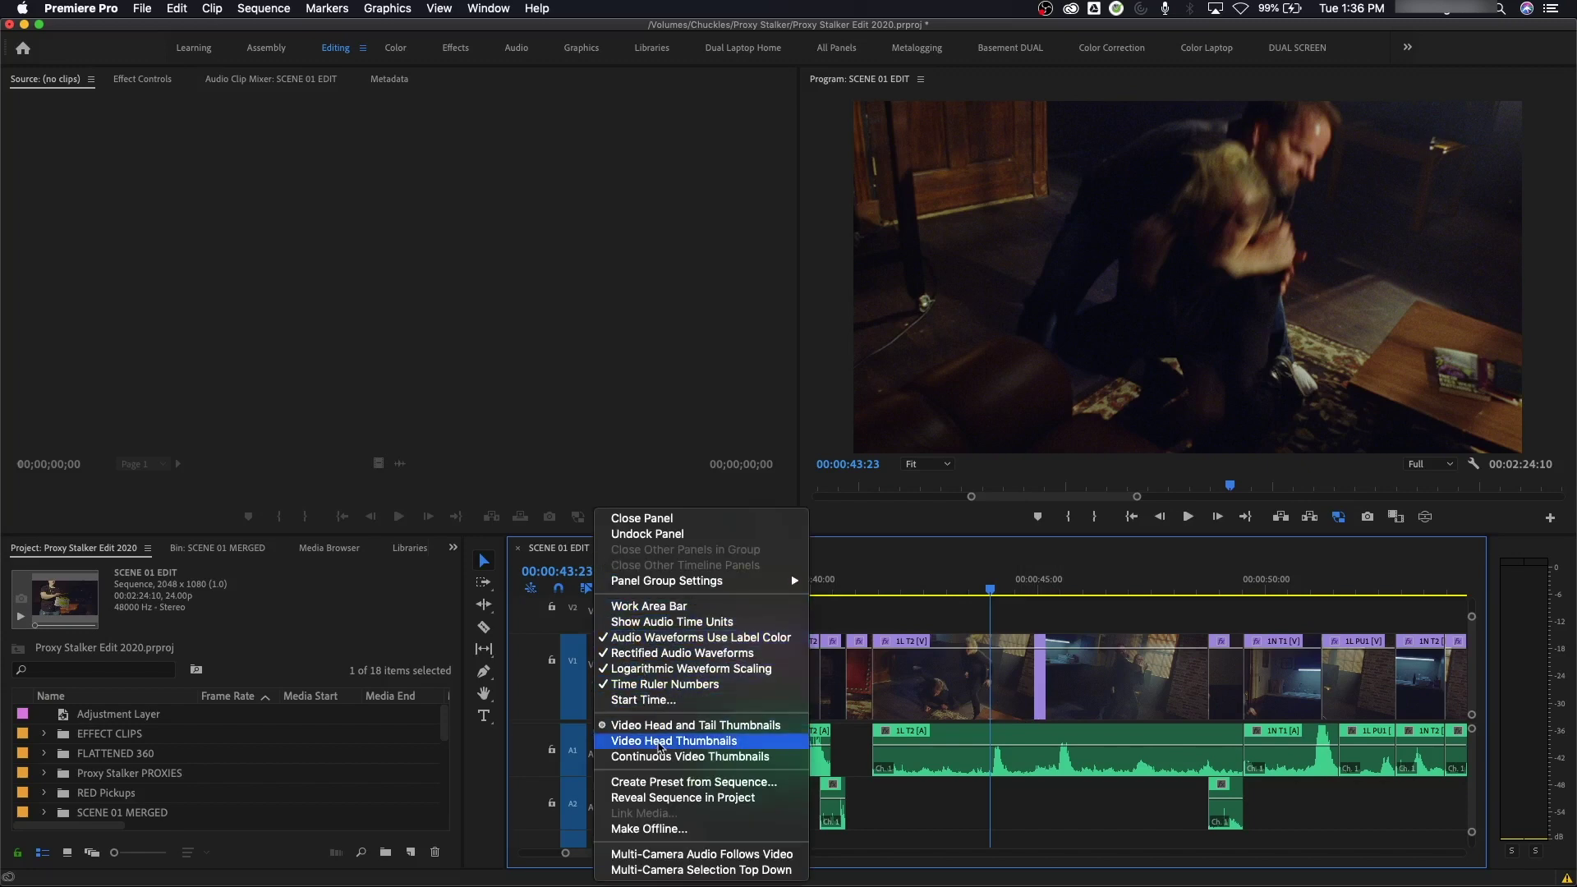
pyautogui.click(660, 741)
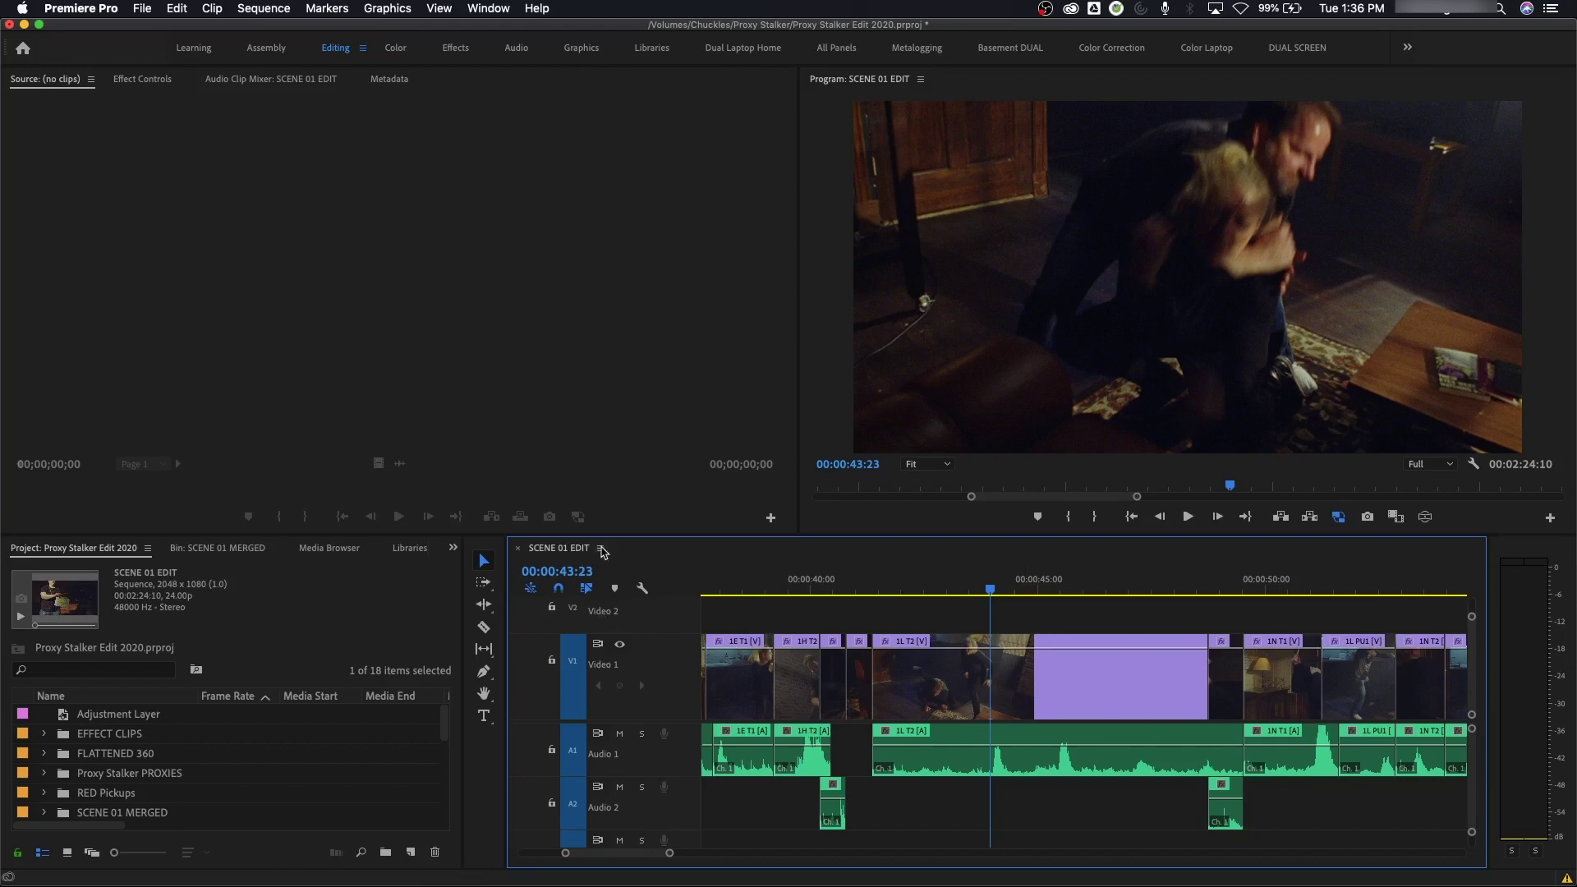
pyautogui.click(602, 549)
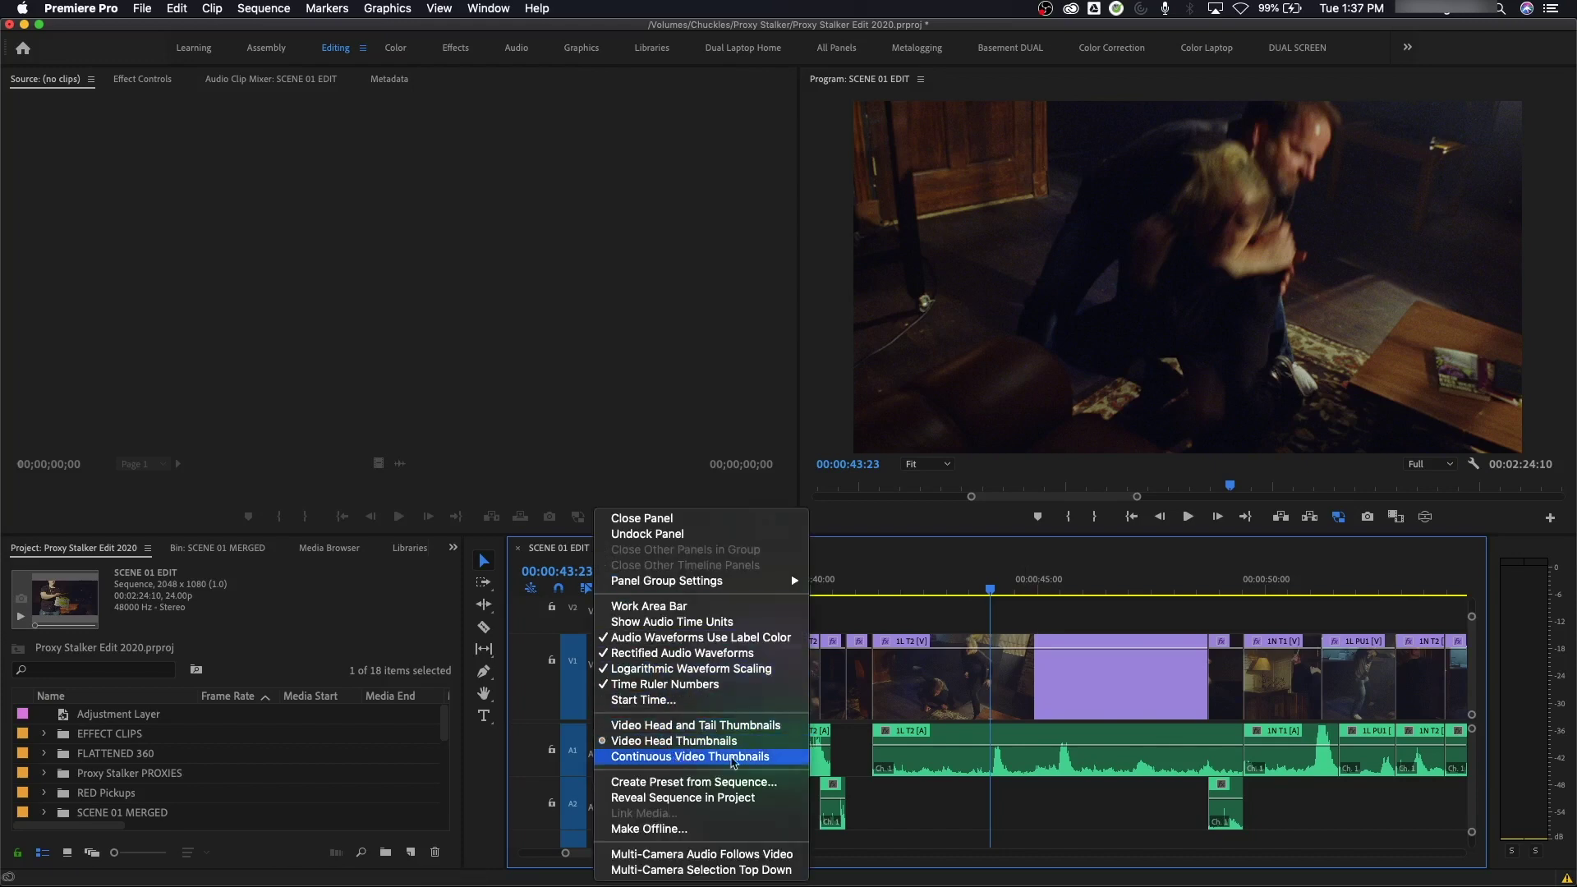
pyautogui.click(733, 762)
# Step: Zoom the timeline in twice and back out to view the continuous thumbnails
pyautogui.press('=')
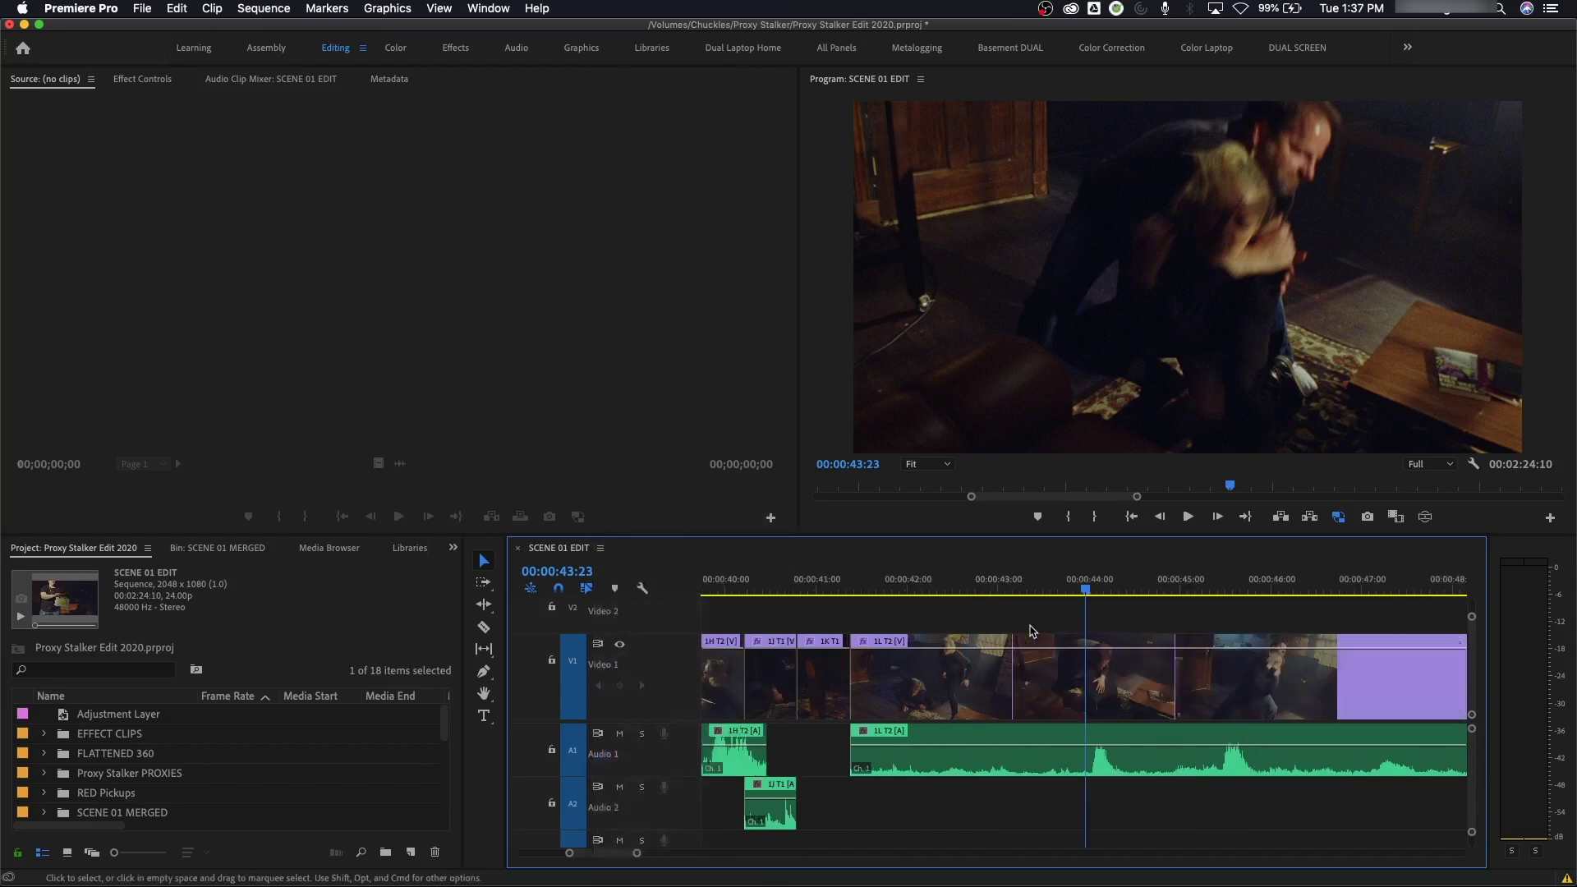
pyautogui.press('=')
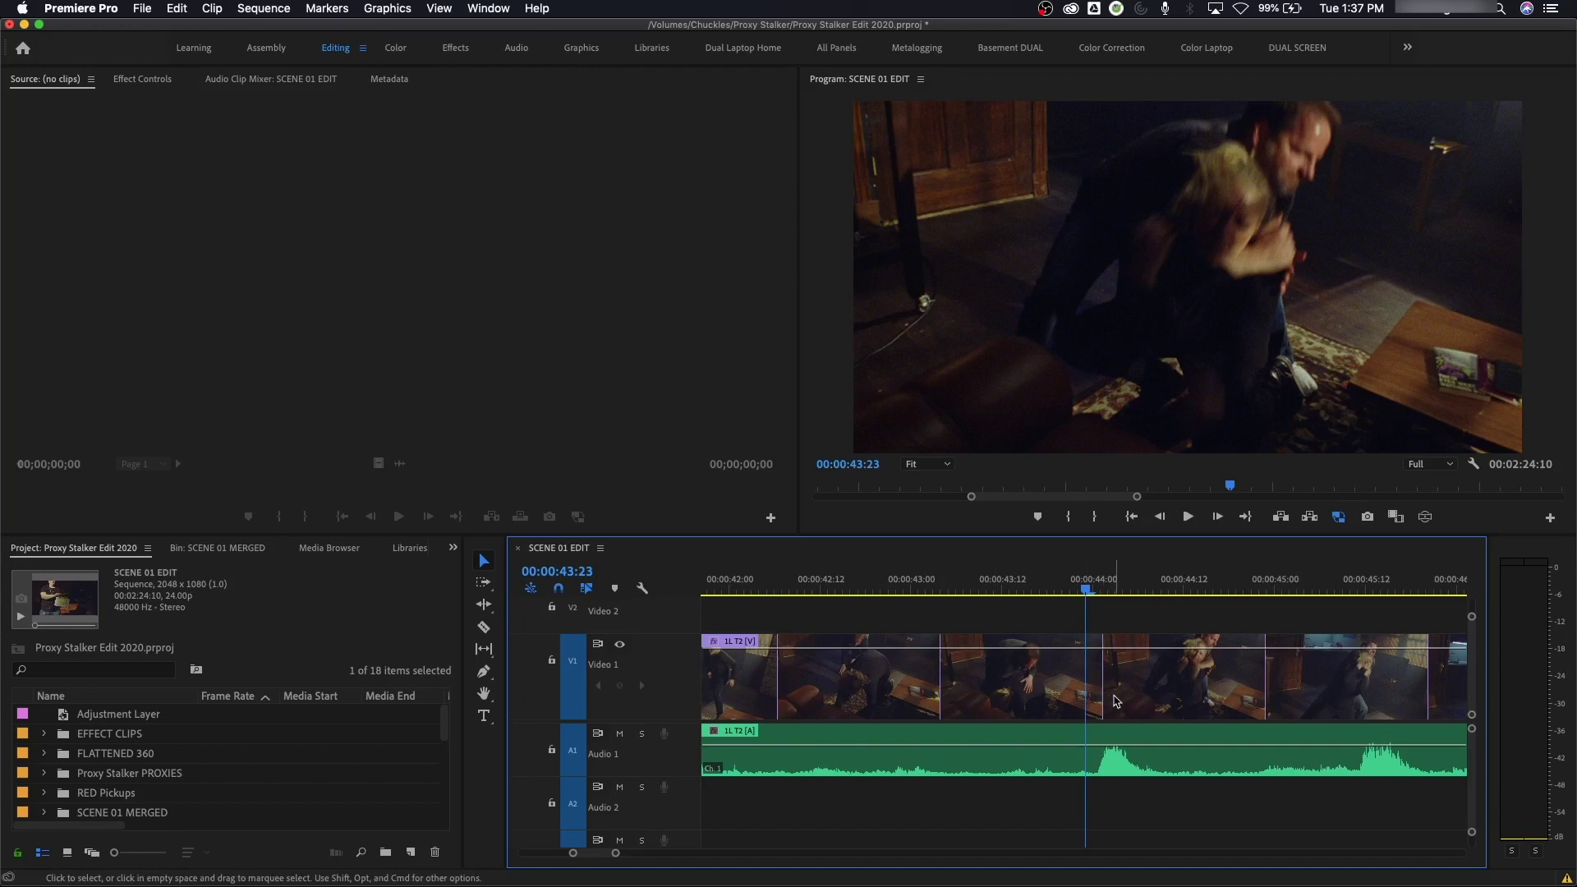
pyautogui.press('-')
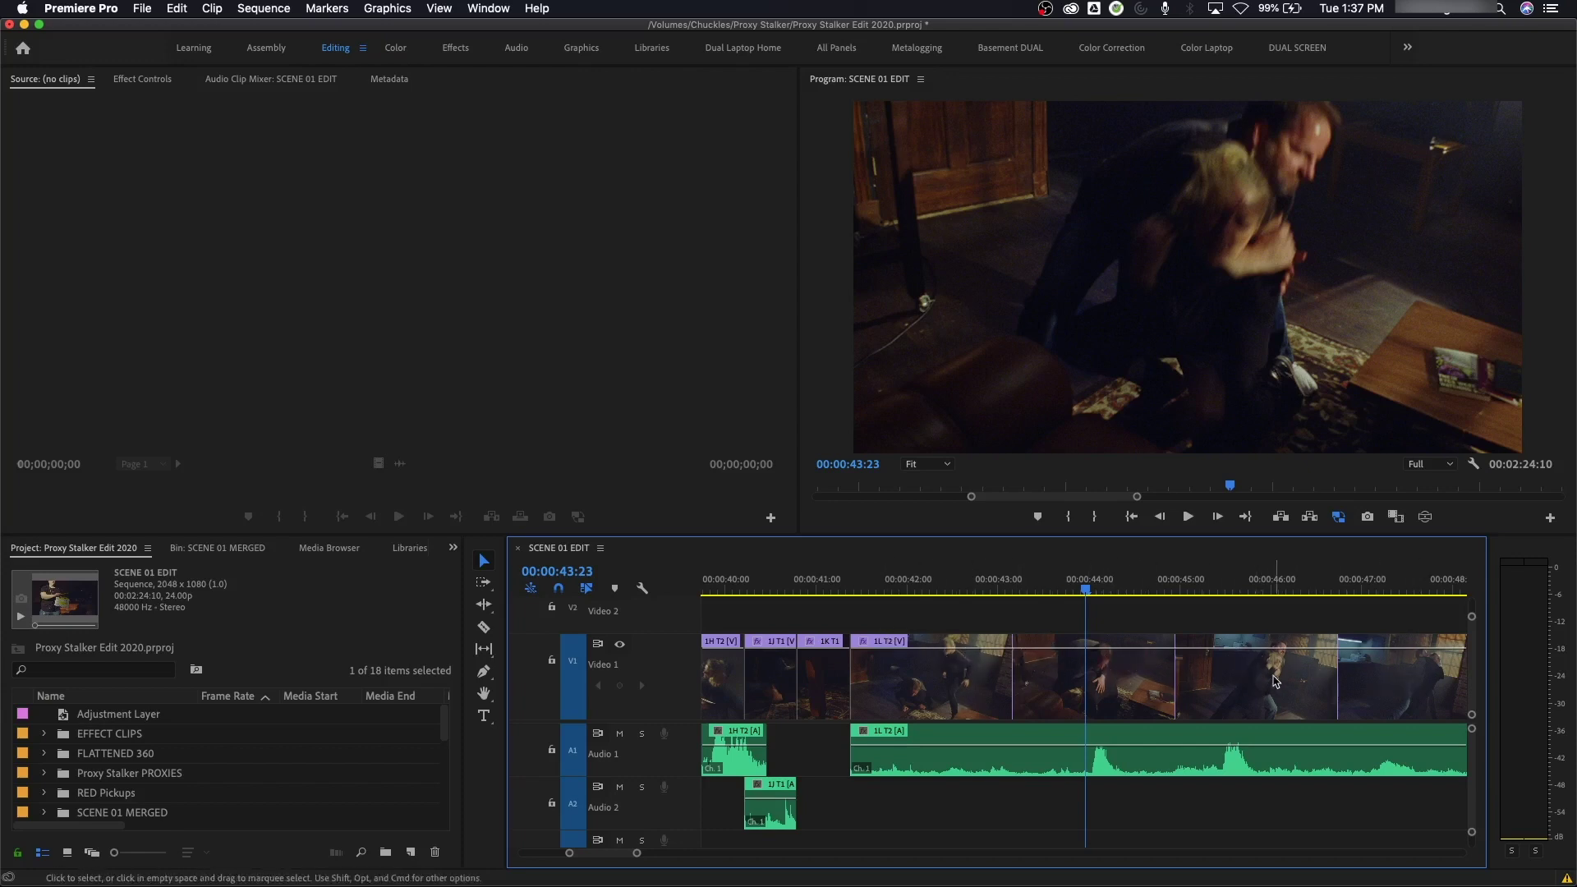
pyautogui.click(601, 548)
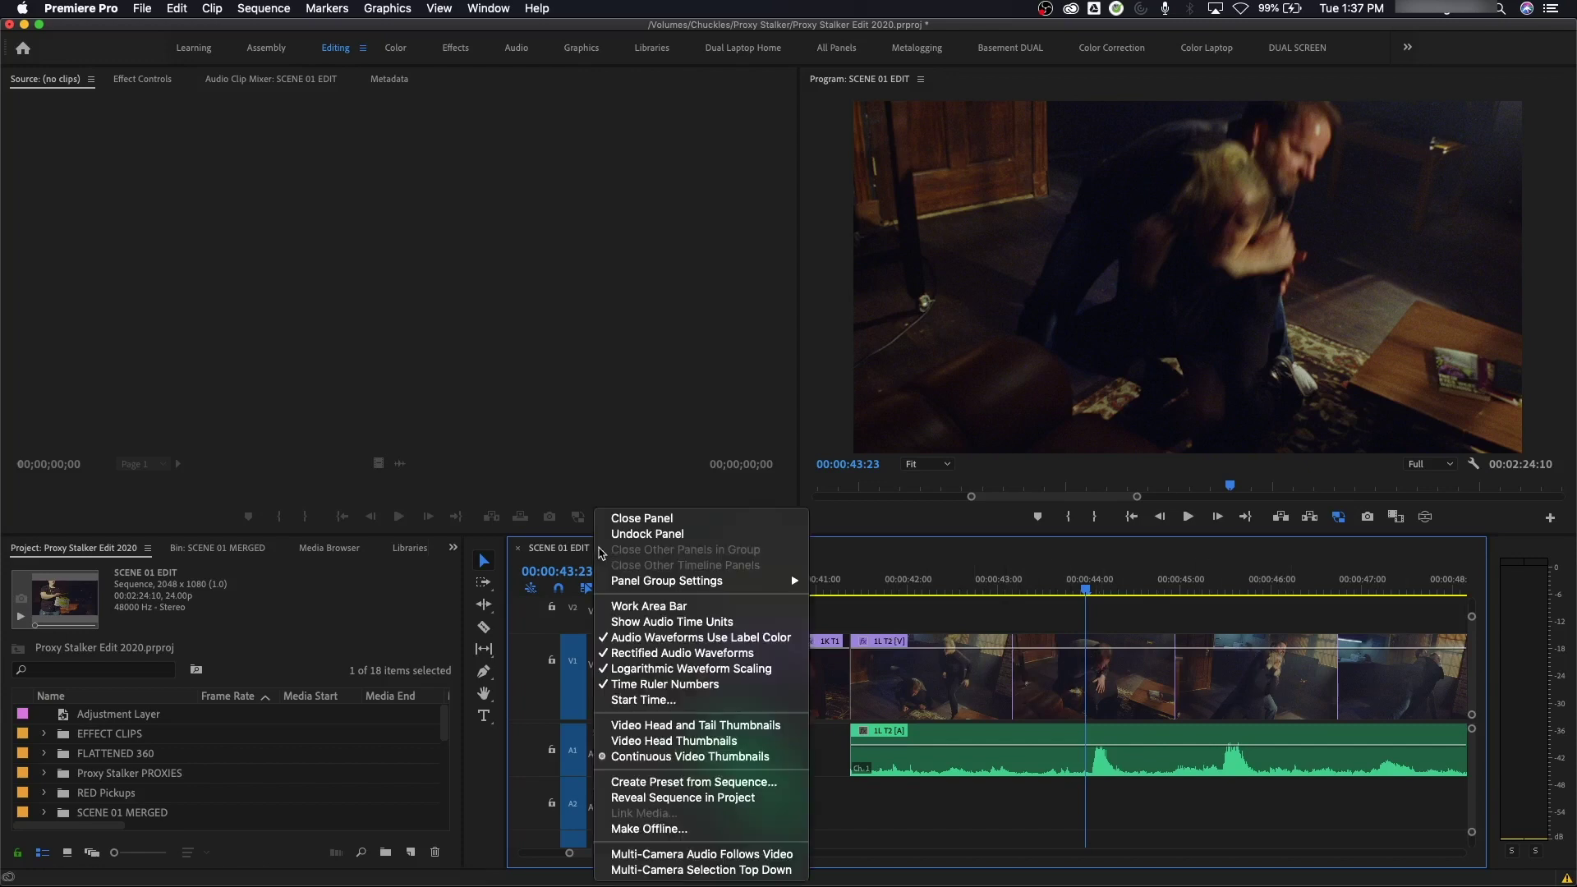